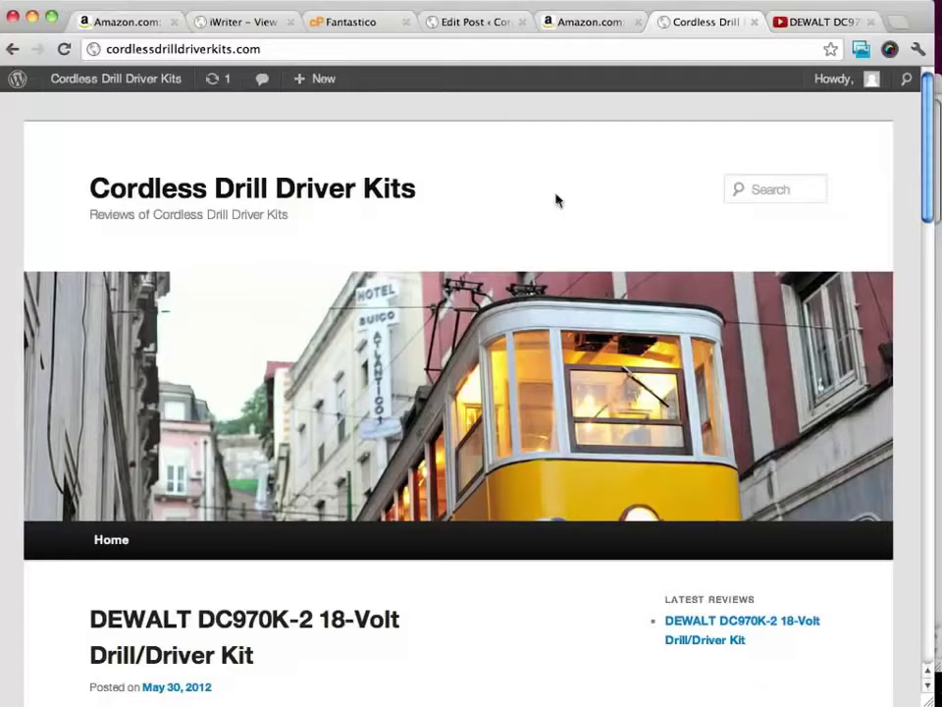
Step: From the post editor, open Appearance > Theme Options for Twenty Eleven
{"action": "scroll", "coordinate": [550, 195], "scroll_direction": "down", "scroll_amount": 5}
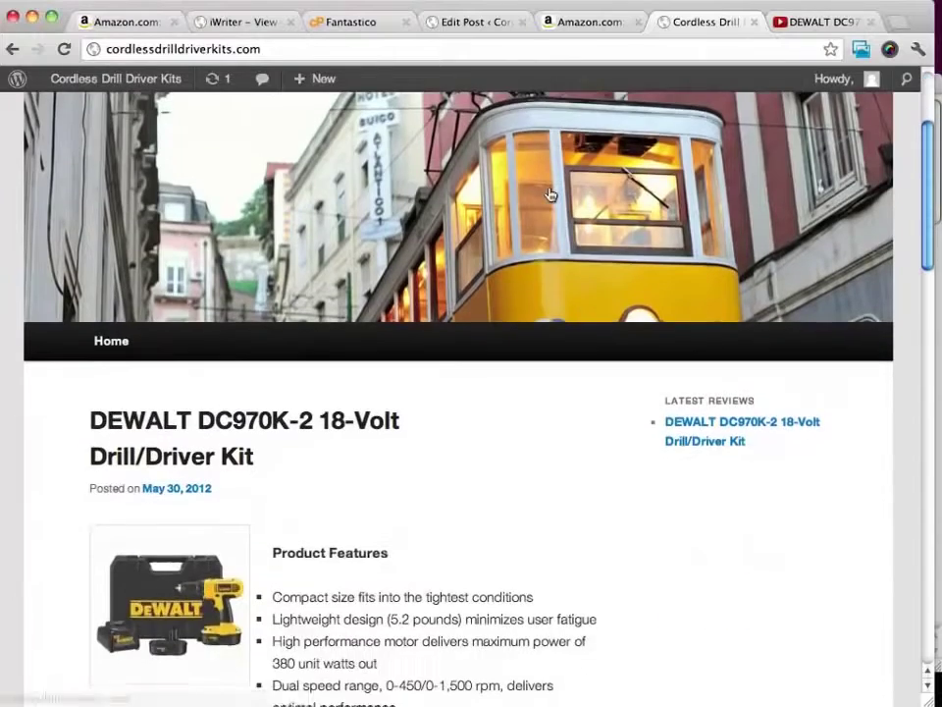
{"action": "scroll", "coordinate": [550, 194], "scroll_direction": "down", "scroll_amount": 1}
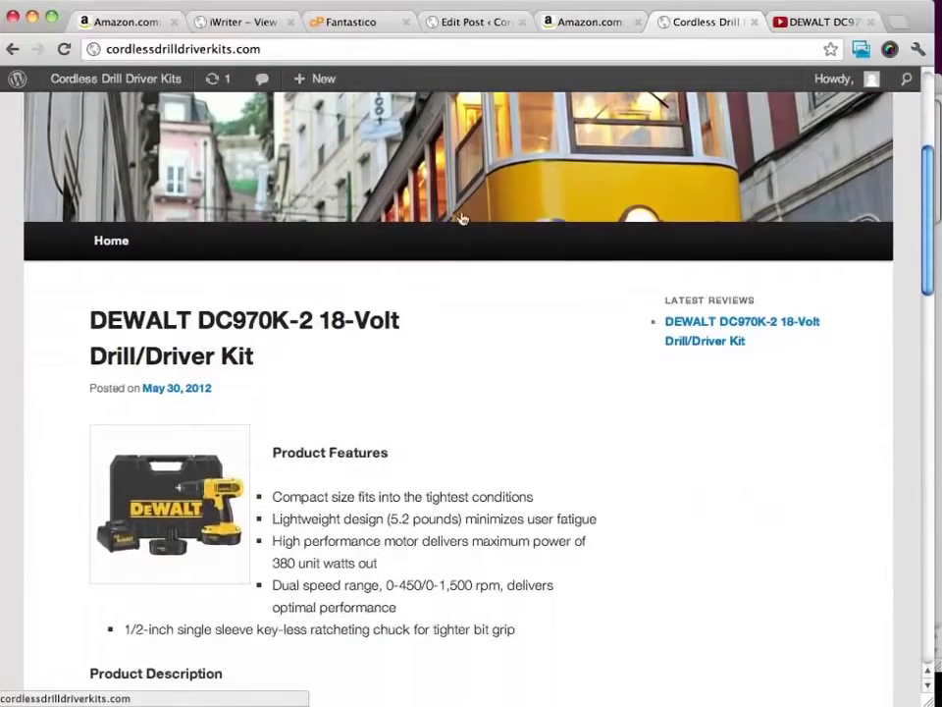
{"action": "scroll", "coordinate": [553, 317], "scroll_direction": "up", "scroll_amount": 5}
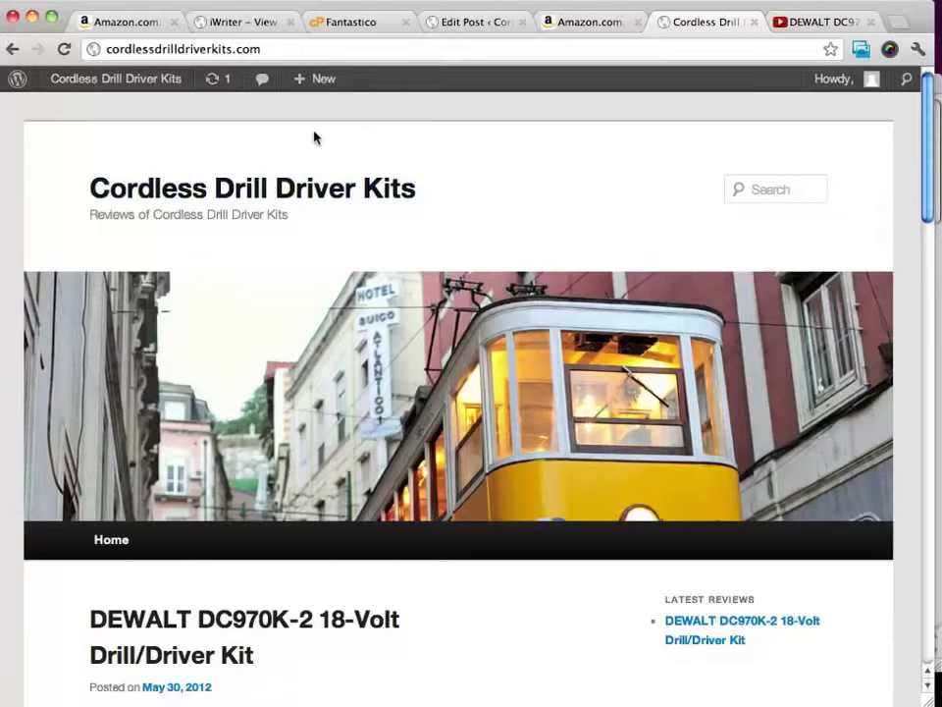
{"action": "left_click", "coordinate": [467, 28]}
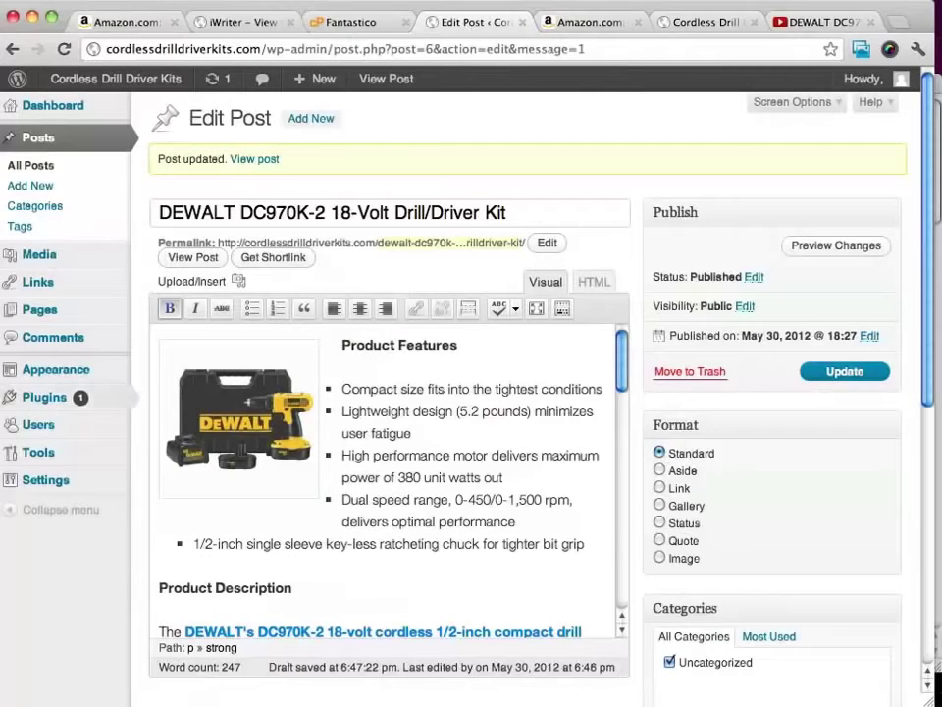
{"action": "mouse_move", "coordinate": [73, 386]}
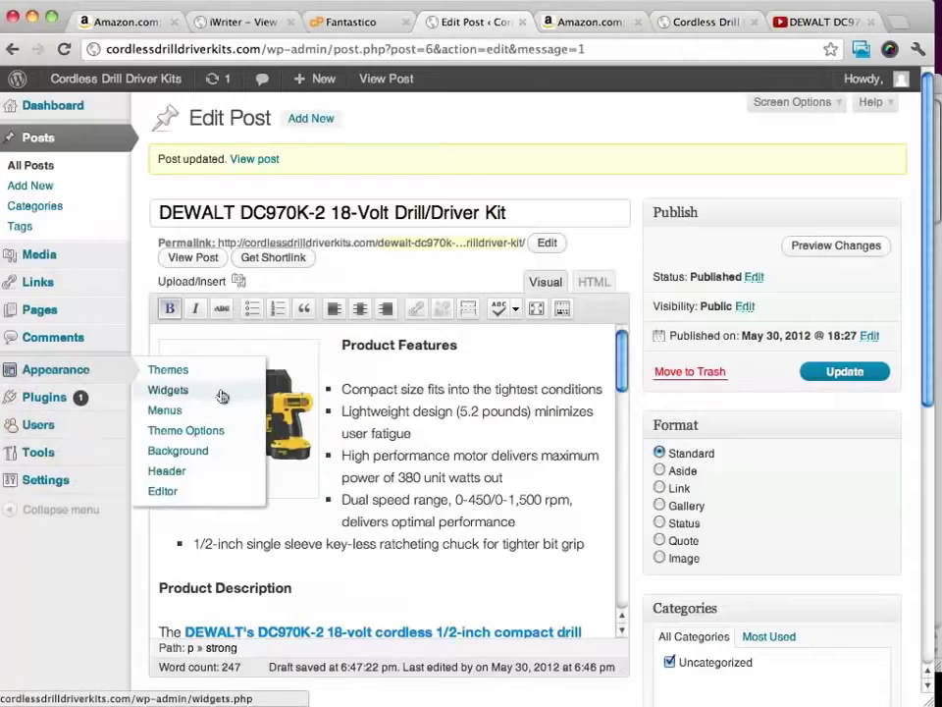
{"action": "left_click", "coordinate": [200, 431]}
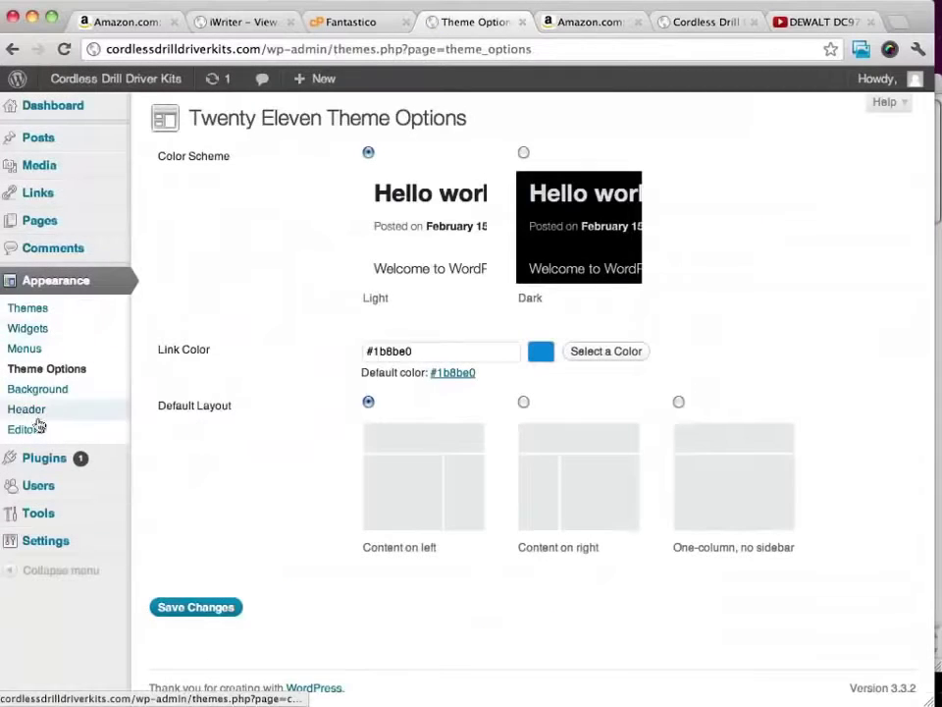
Step: Remove the header image under Appearance > Header, leaving just the site title and tagline
{"action": "left_click", "coordinate": [29, 409]}
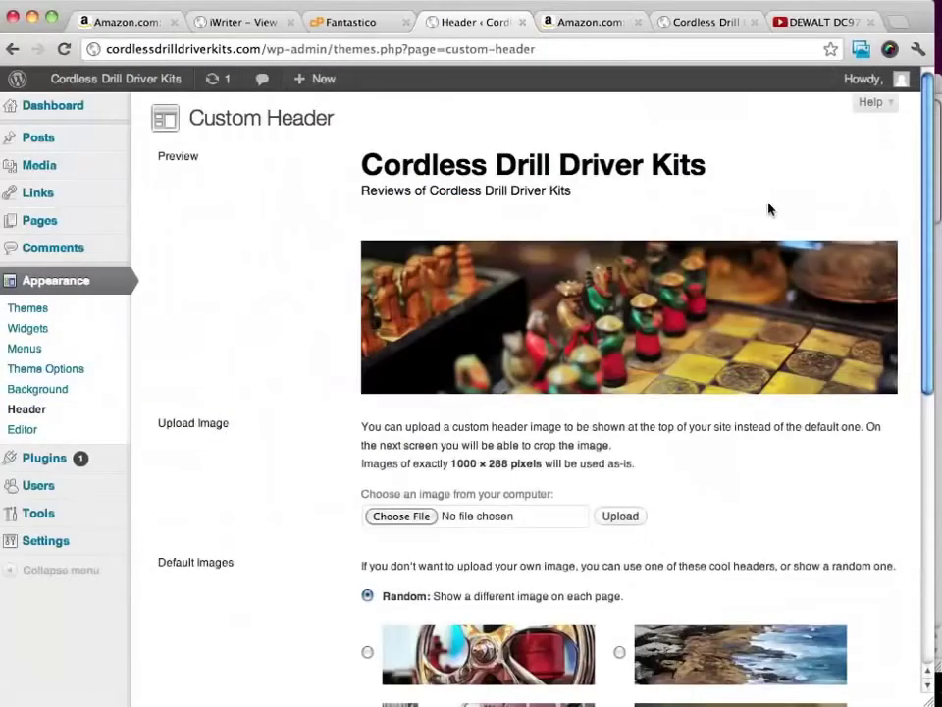
{"action": "scroll", "coordinate": [703, 218], "scroll_direction": "down", "scroll_amount": 2}
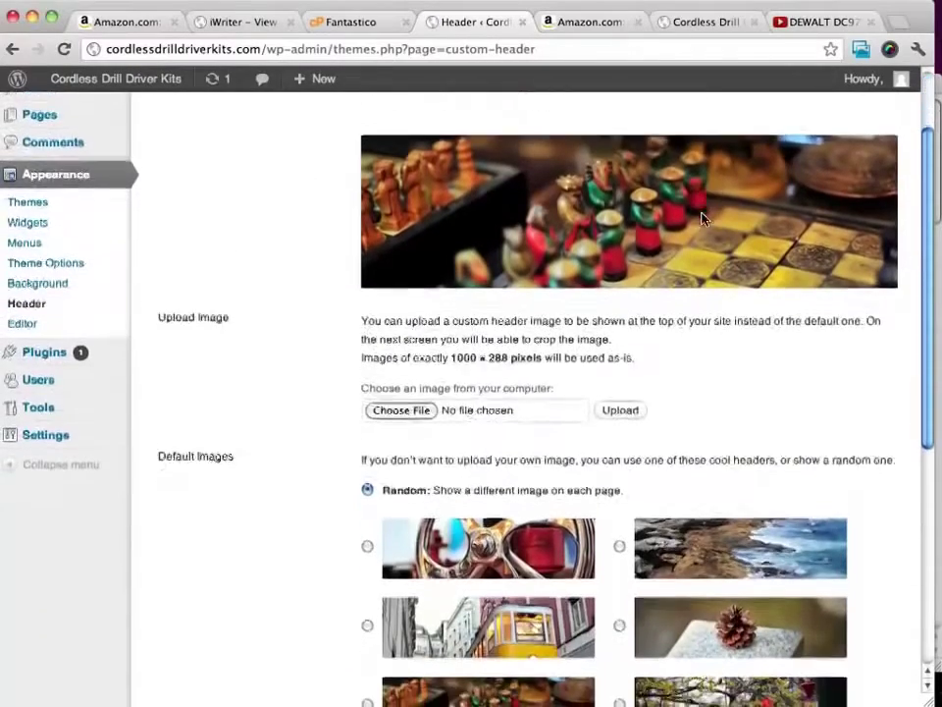
{"action": "scroll", "coordinate": [703, 218], "scroll_direction": "down", "scroll_amount": 2}
{"action": "scroll", "coordinate": [703, 218], "scroll_direction": "down", "scroll_amount": 5}
{"action": "scroll", "coordinate": [703, 218], "scroll_direction": "down", "scroll_amount": 1}
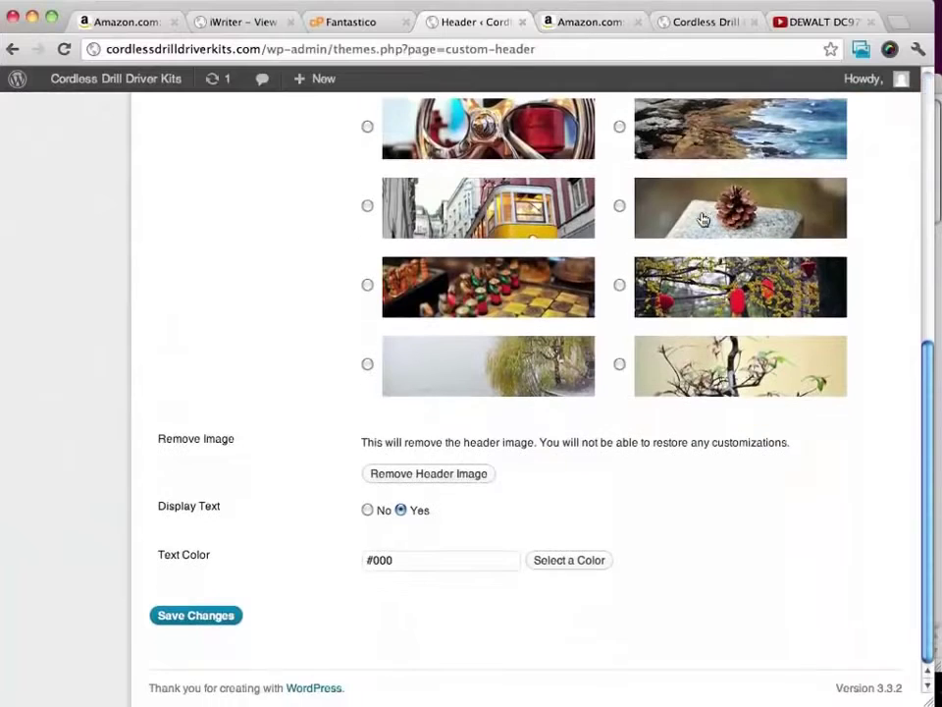
{"action": "left_click", "coordinate": [469, 475]}
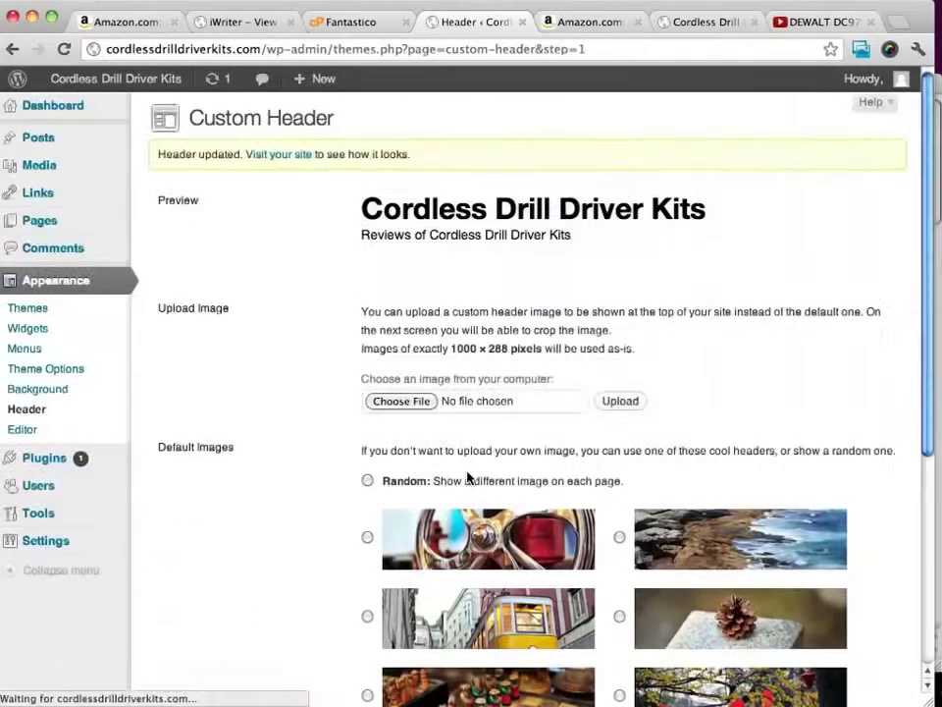
{"action": "scroll", "coordinate": [693, 322], "scroll_direction": "down", "scroll_amount": 5}
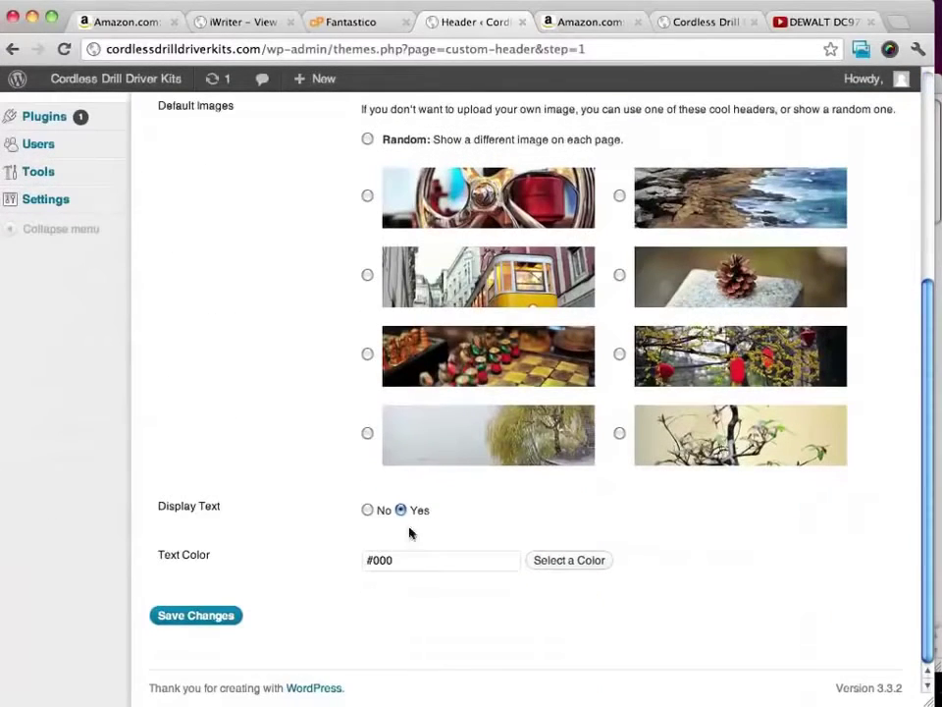
{"action": "scroll", "coordinate": [620, 497], "scroll_direction": "up", "scroll_amount": 10}
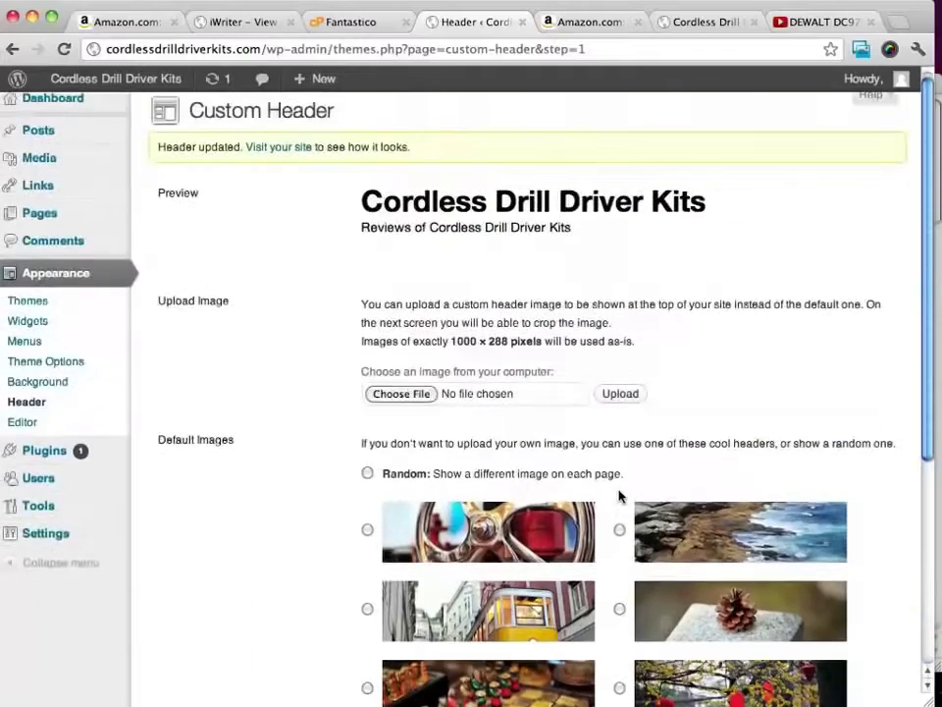
{"action": "scroll", "coordinate": [619, 499], "scroll_direction": "down", "scroll_amount": 8}
{"action": "left_click", "coordinate": [193, 667]}
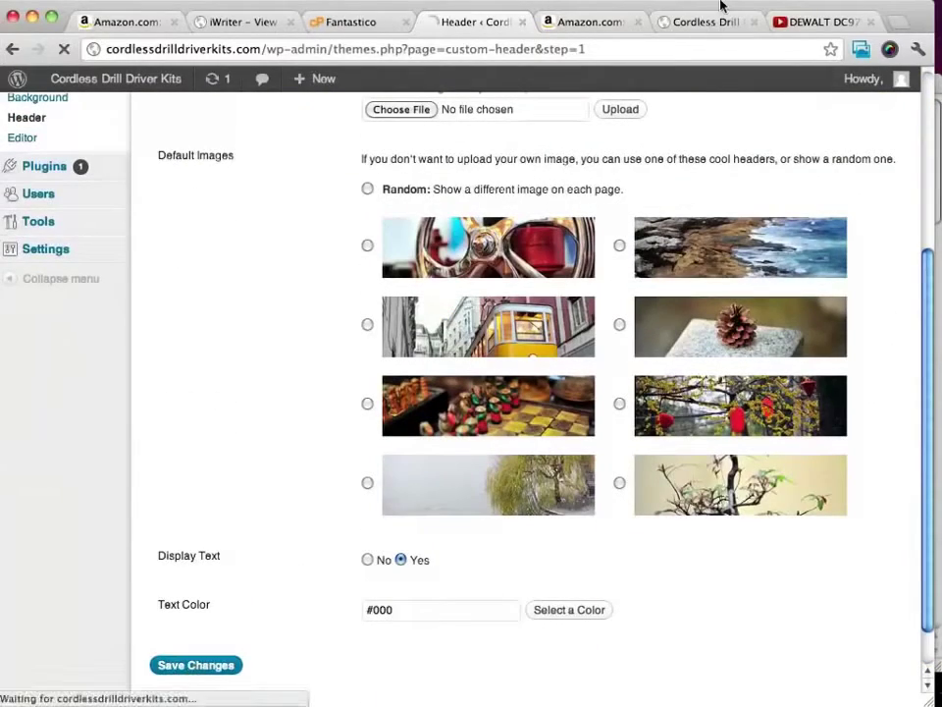
{"action": "left_click", "coordinate": [709, 23]}
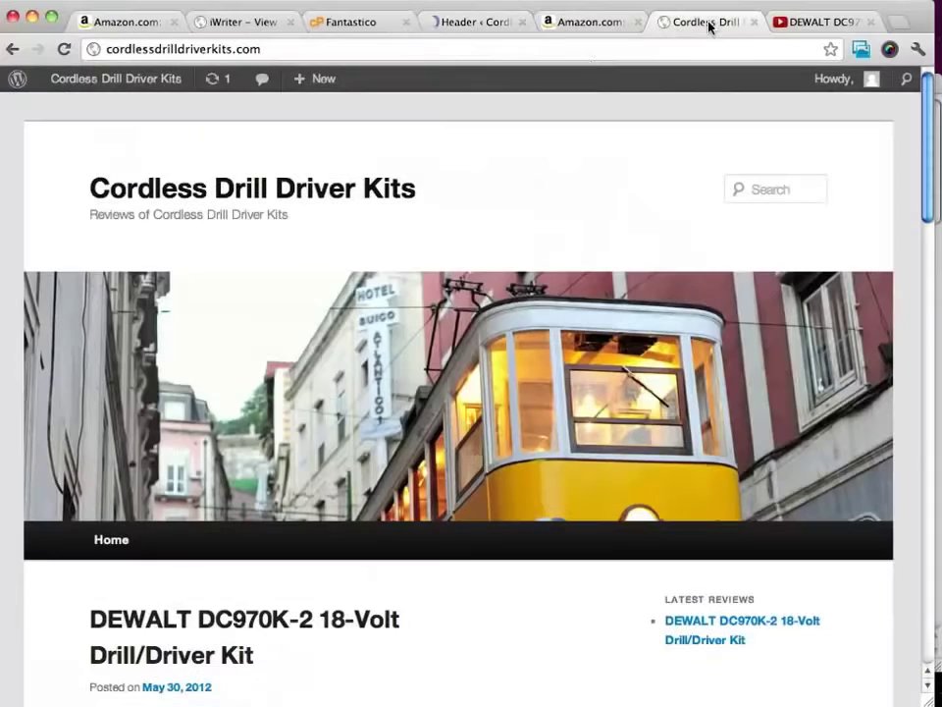
{"action": "left_click", "coordinate": [64, 48]}
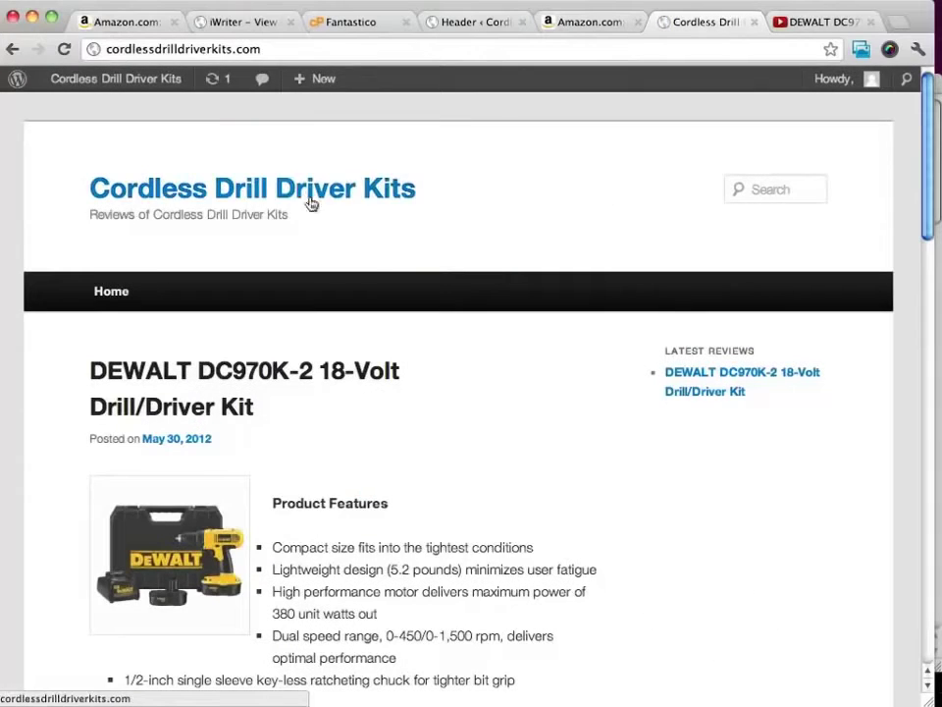
{"action": "scroll", "coordinate": [563, 211], "scroll_direction": "down", "scroll_amount": 3}
{"action": "scroll", "coordinate": [563, 212], "scroll_direction": "up", "scroll_amount": 3}
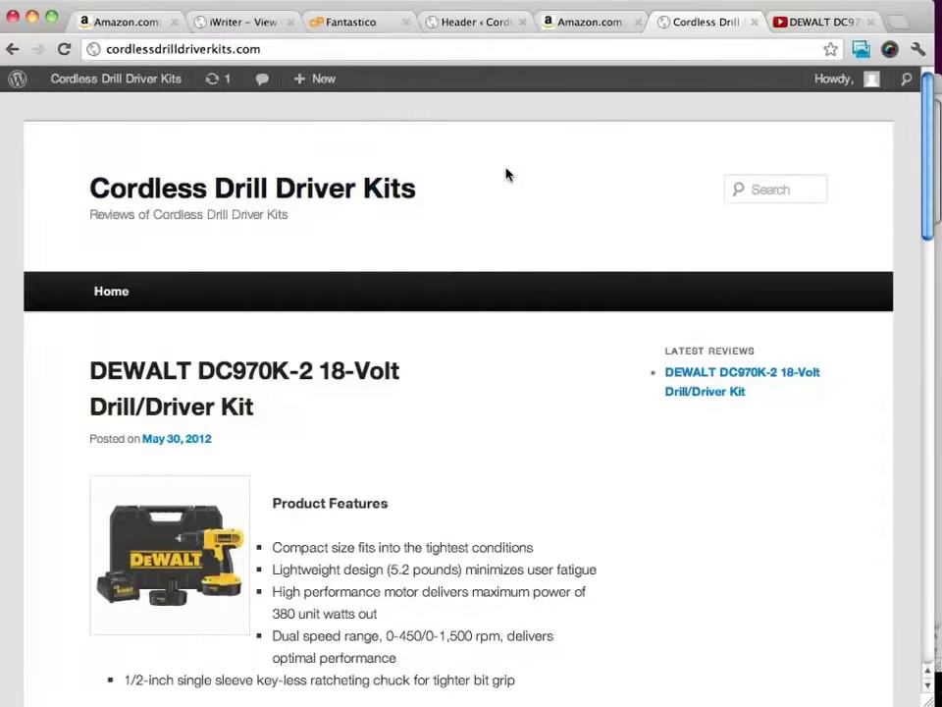
{"action": "left_click", "coordinate": [480, 24]}
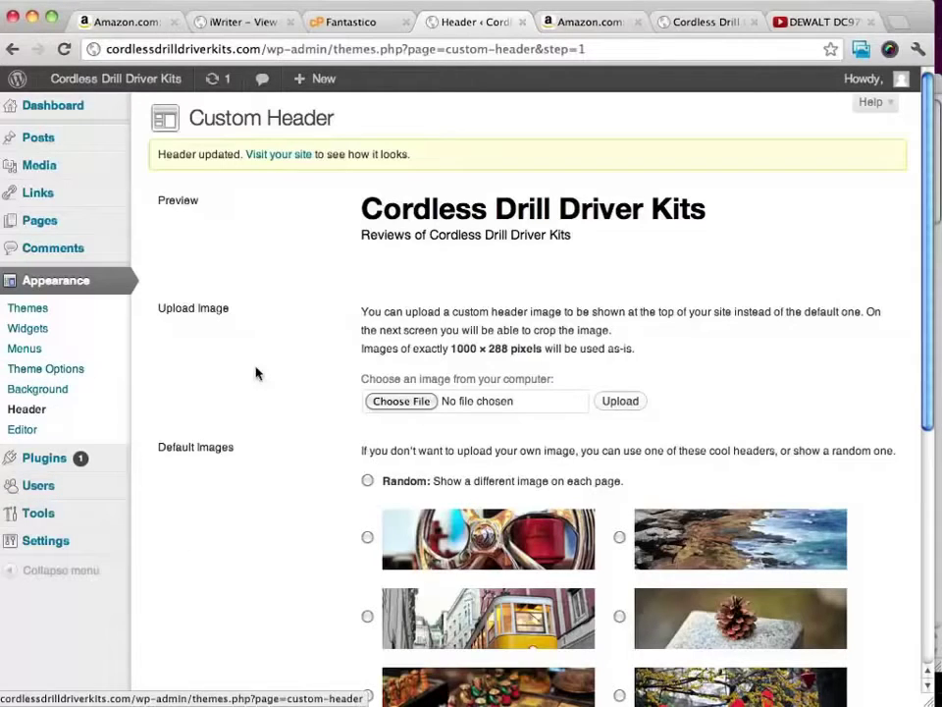
Step: Go to Appearance > Themes and switch to the Install Themes page
{"action": "left_click", "coordinate": [43, 312]}
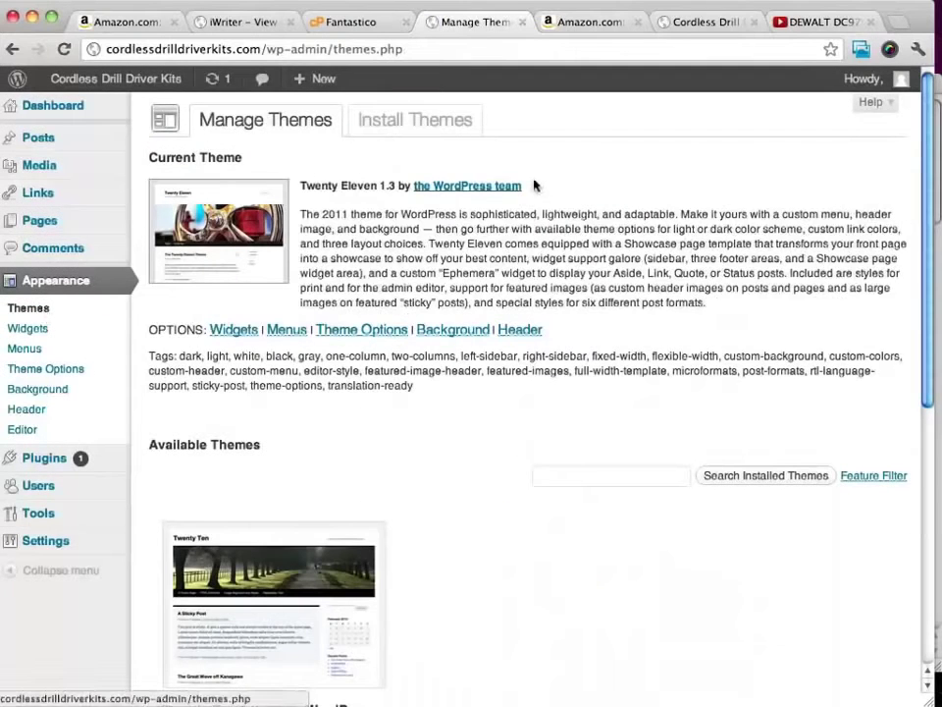
{"action": "left_click", "coordinate": [424, 123]}
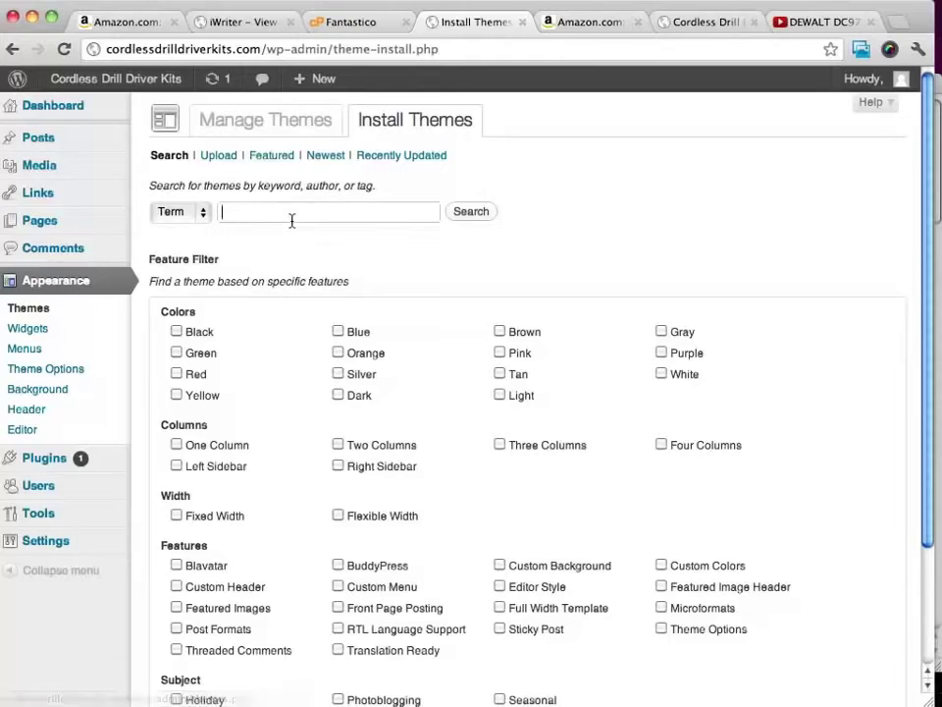
{"action": "type", "text": "review"}
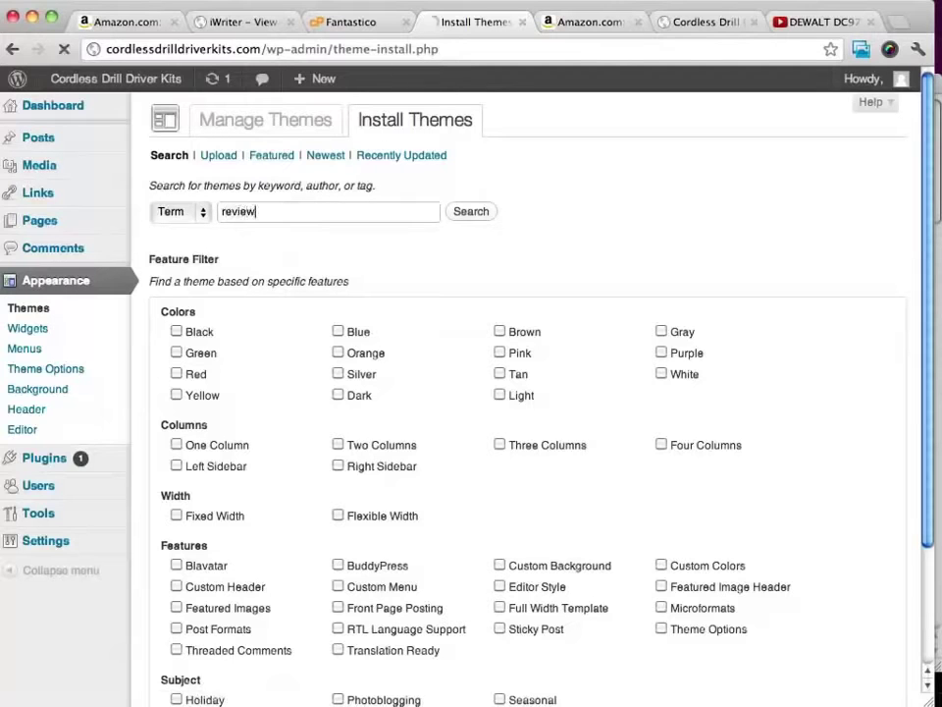
{"action": "key", "text": "Return"}
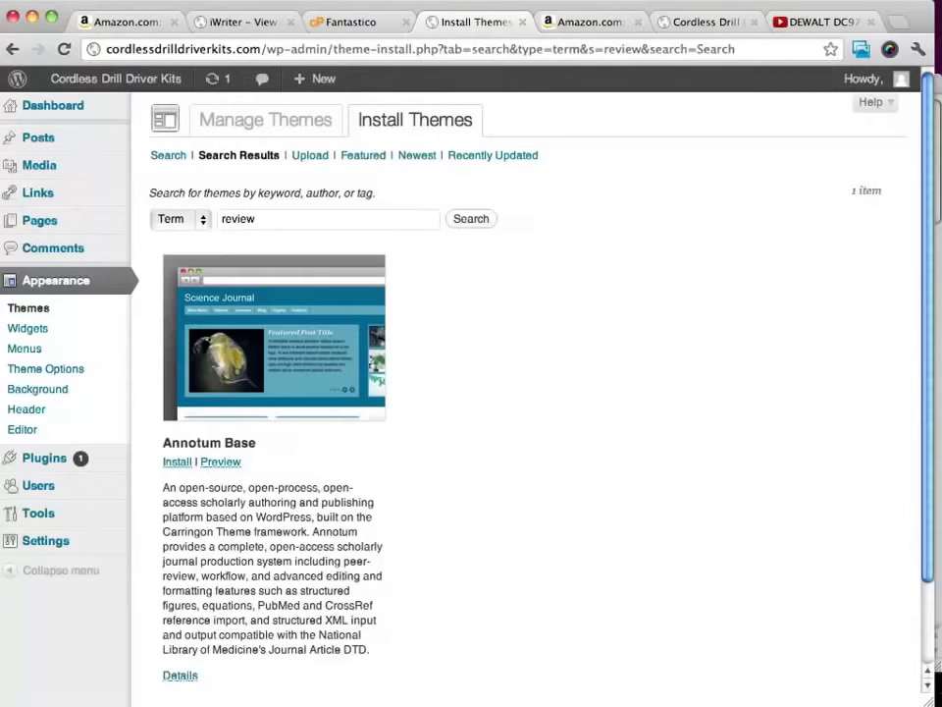
{"action": "scroll", "coordinate": [536, 365], "scroll_direction": "down", "scroll_amount": 3}
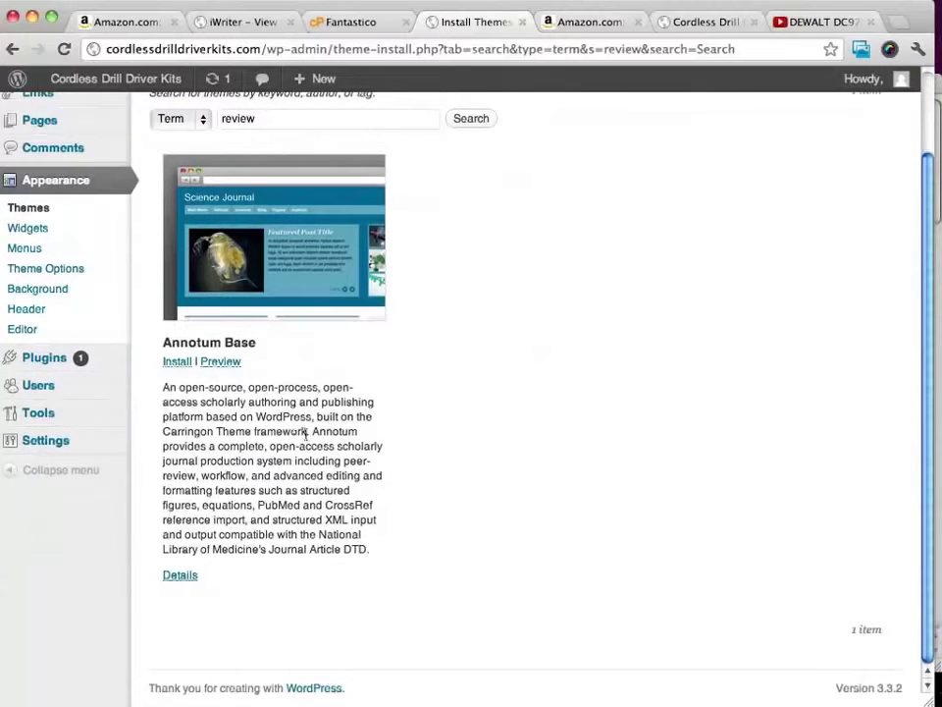
{"action": "scroll", "coordinate": [388, 428], "scroll_direction": "up", "scroll_amount": 3}
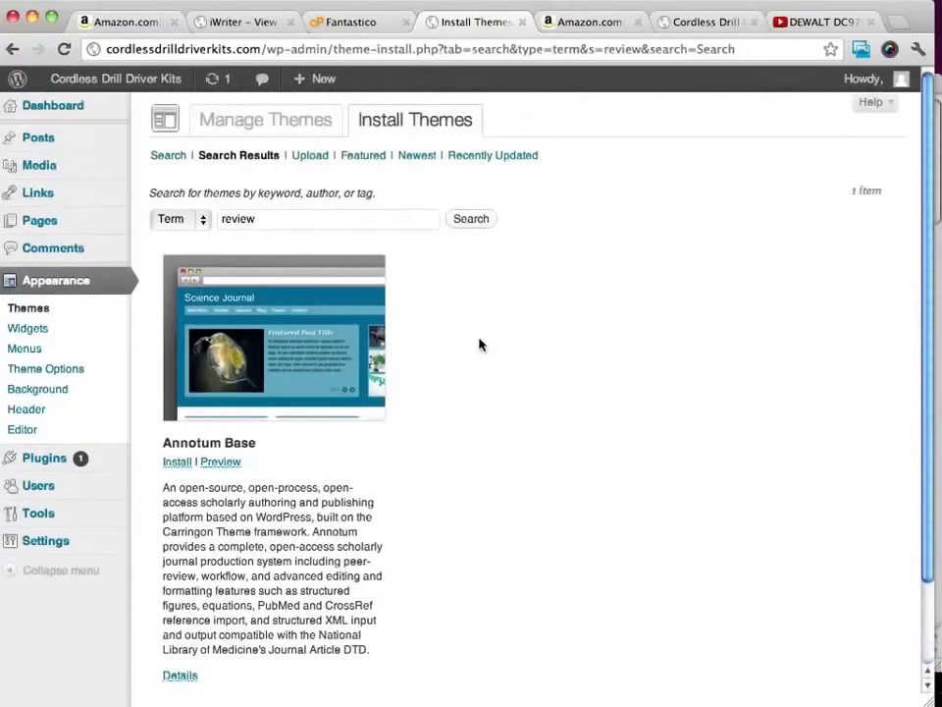
{"action": "key", "text": "super+bracketleft"}
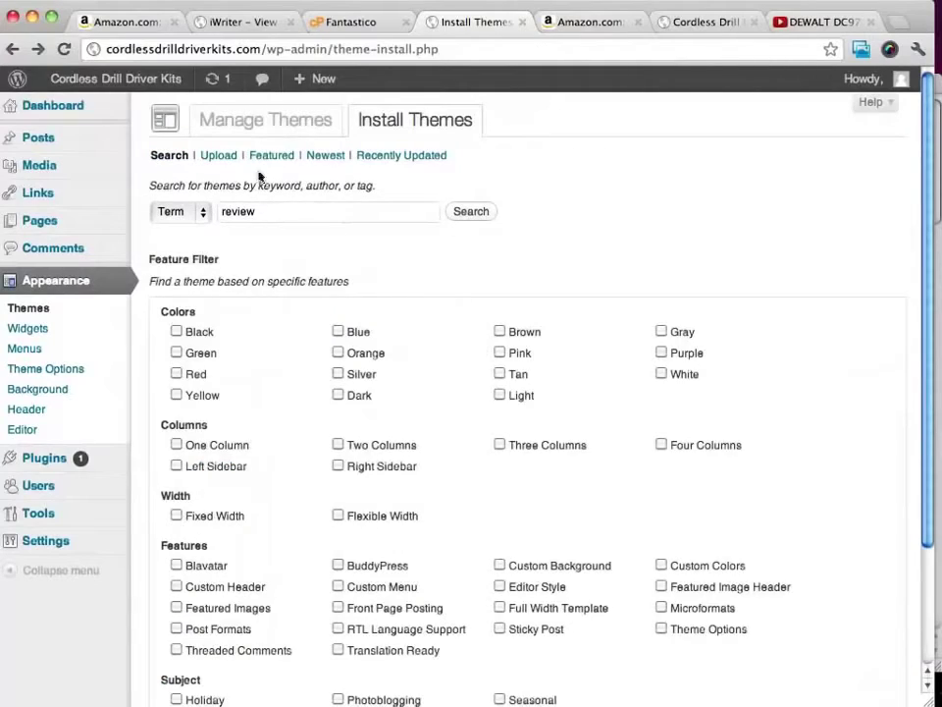
Step: Browse the Featured, Newest and Recently Updated theme lists, ending on Recently Updated
{"action": "left_click", "coordinate": [269, 156]}
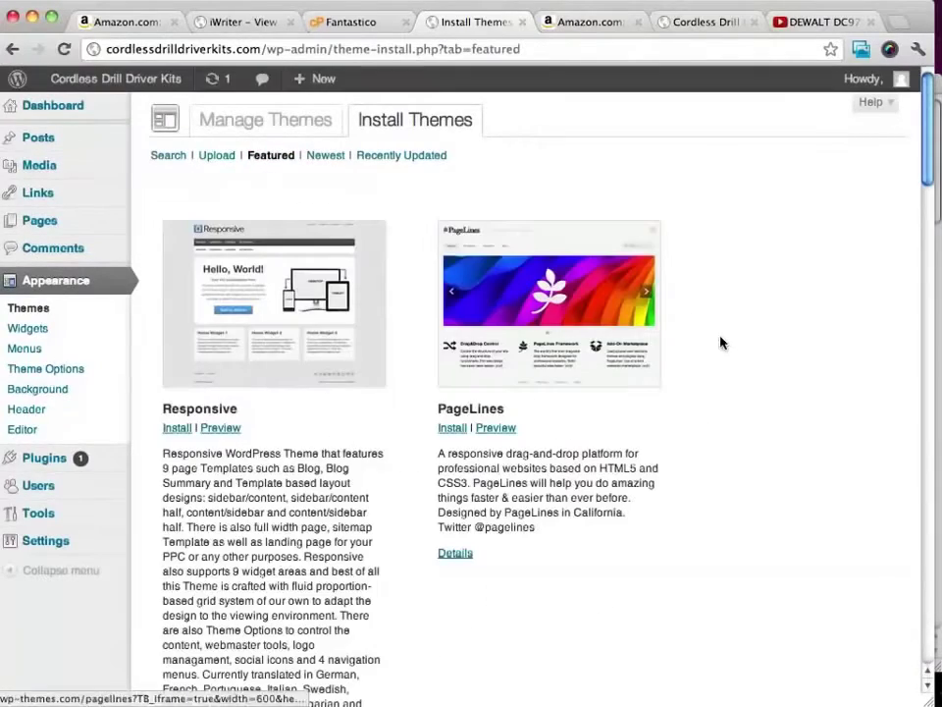
{"action": "scroll", "coordinate": [738, 331], "scroll_direction": "down", "scroll_amount": 7}
{"action": "scroll", "coordinate": [738, 331], "scroll_direction": "up", "scroll_amount": 7}
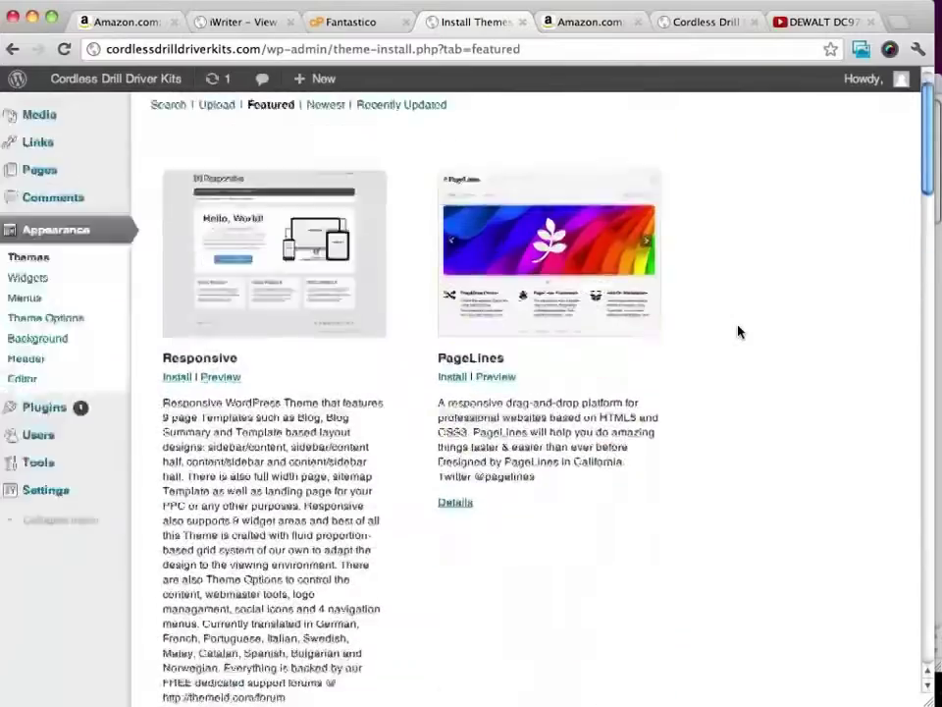
{"action": "scroll", "coordinate": [738, 330], "scroll_direction": "up", "scroll_amount": 2}
{"action": "left_click", "coordinate": [326, 157]}
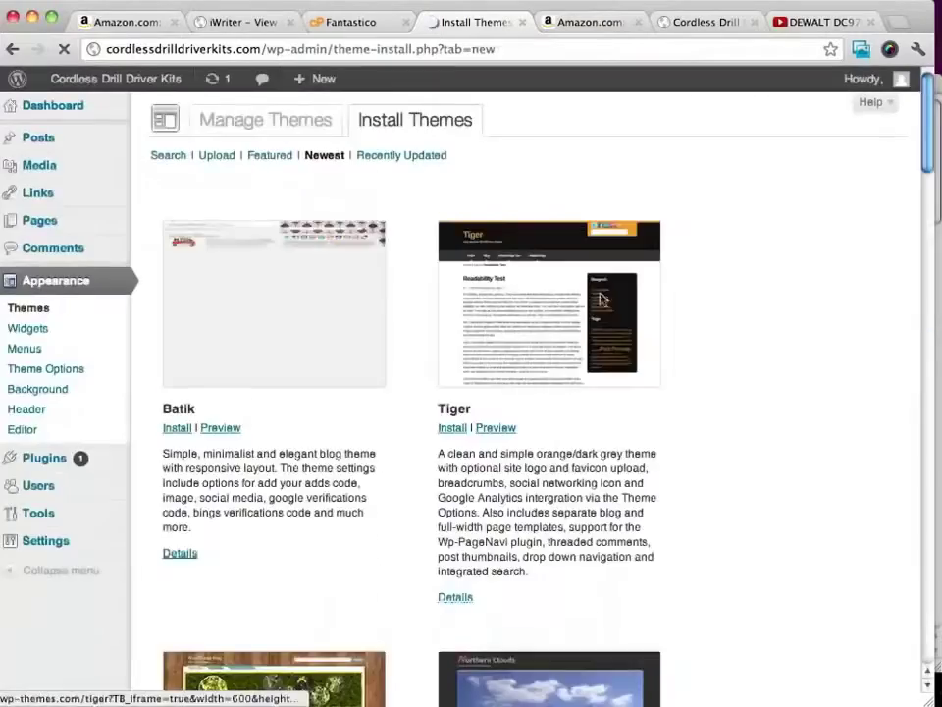
{"action": "scroll", "coordinate": [665, 340], "scroll_direction": "down", "scroll_amount": 5}
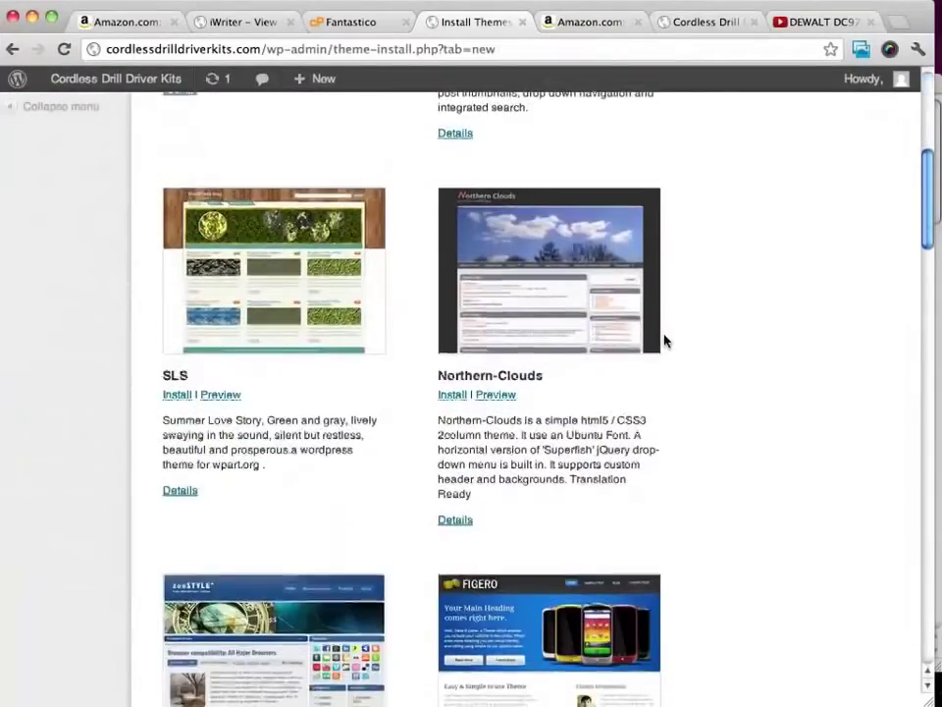
{"action": "scroll", "coordinate": [665, 340], "scroll_direction": "down", "scroll_amount": 3}
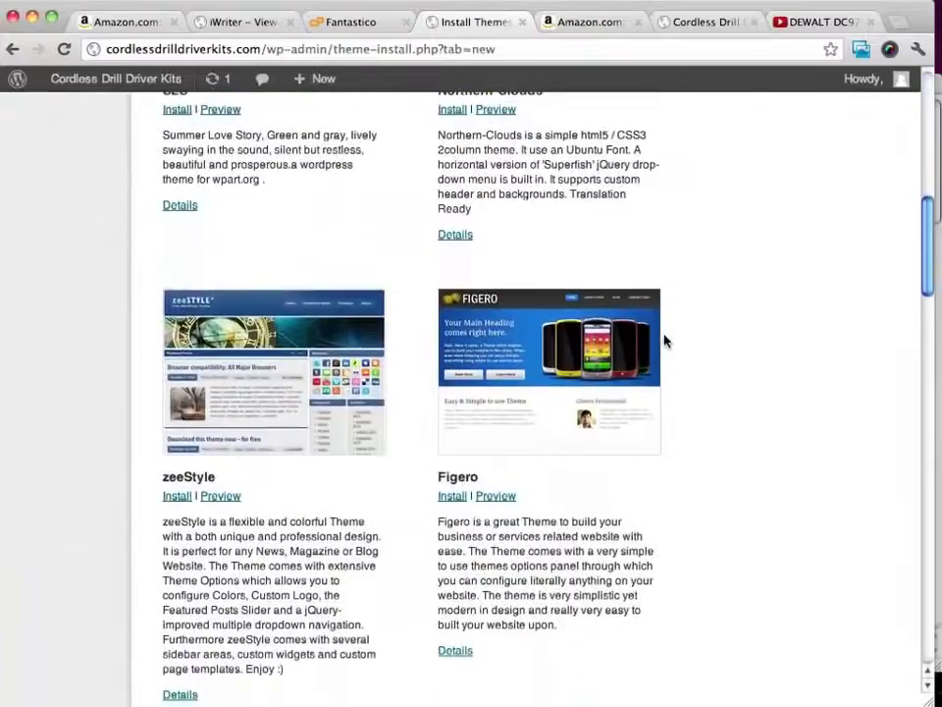
{"action": "scroll", "coordinate": [665, 341], "scroll_direction": "up", "scroll_amount": 8}
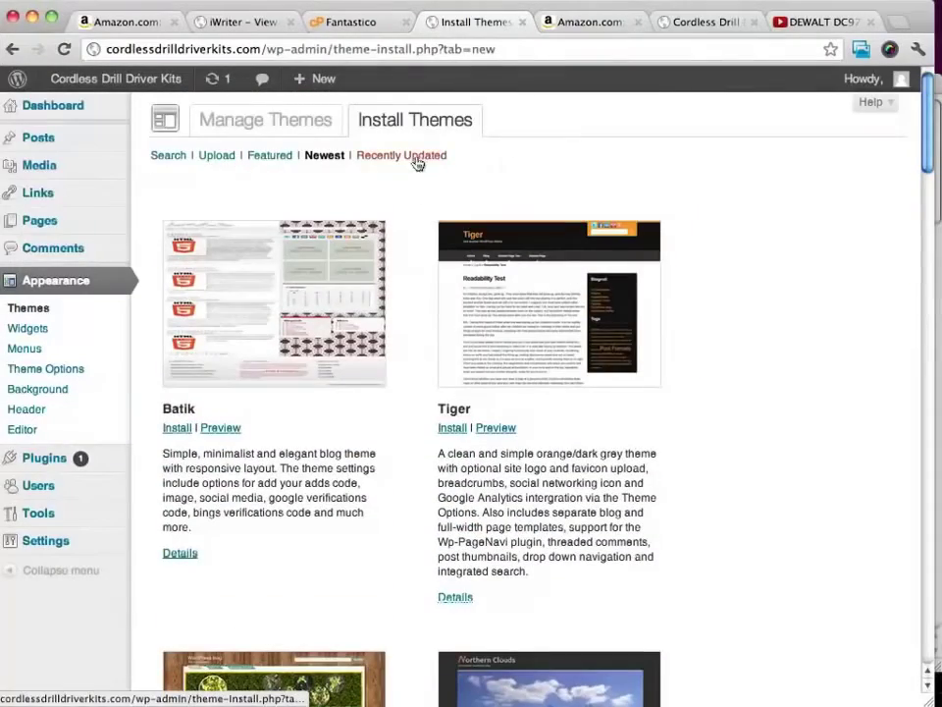
{"action": "left_click", "coordinate": [419, 163]}
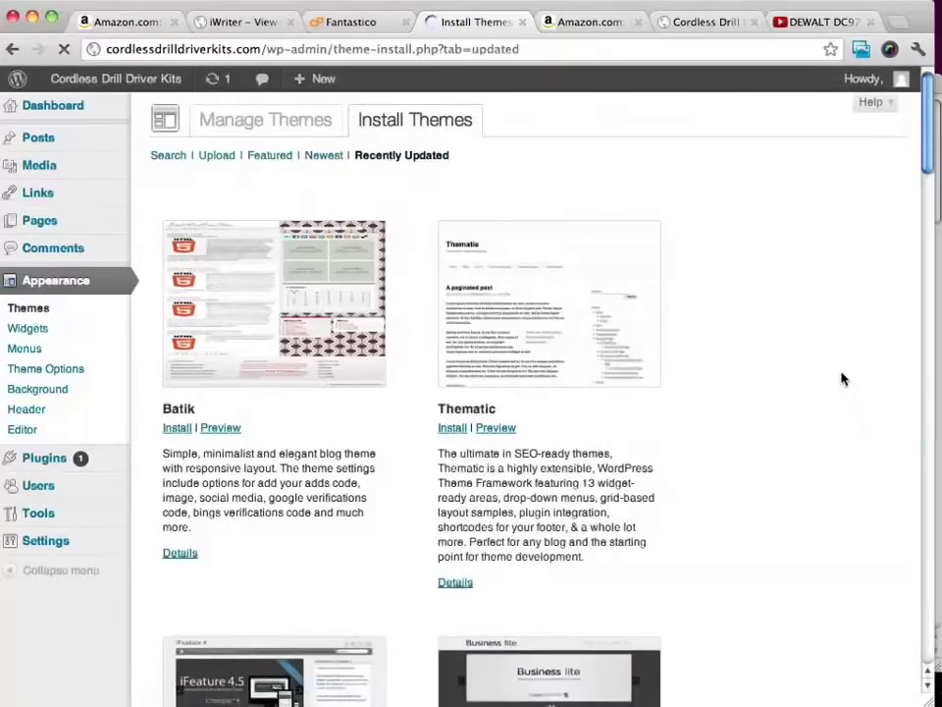
{"action": "scroll", "coordinate": [841, 379], "scroll_direction": "down", "scroll_amount": 5}
{"action": "scroll", "coordinate": [841, 379], "scroll_direction": "up", "scroll_amount": 5}
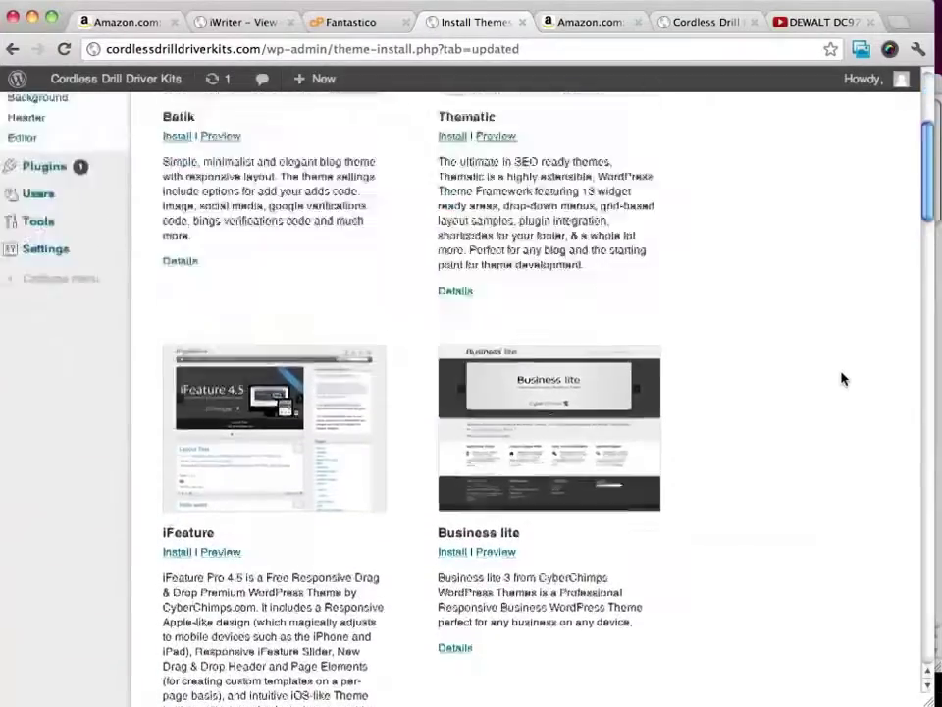
Step: On the theme Search page, tick the White, Light and One Column feature filters
{"action": "left_click", "coordinate": [157, 157]}
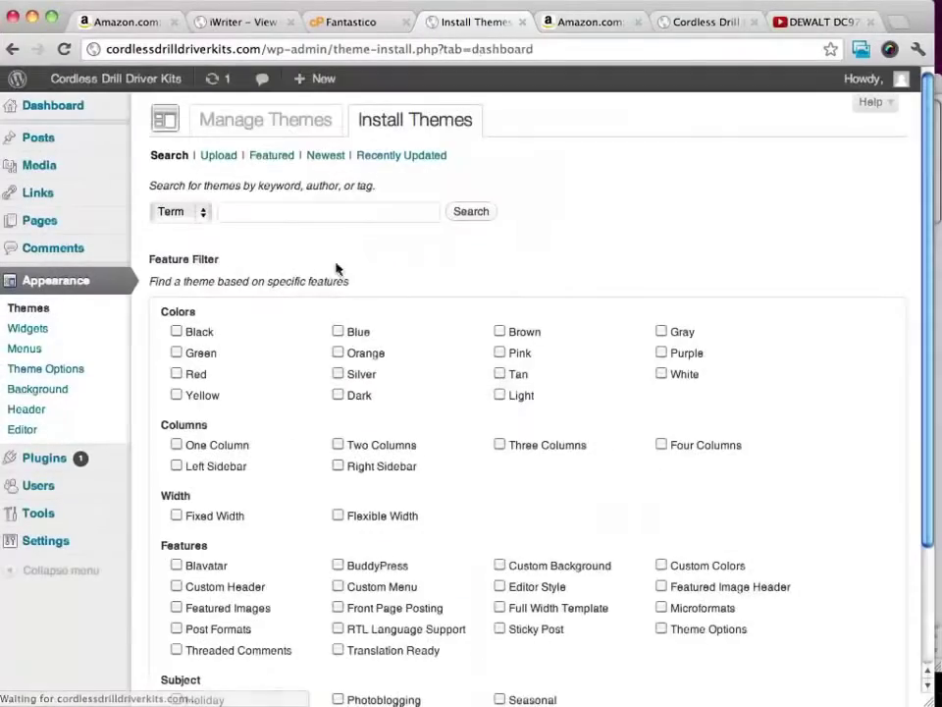
{"action": "scroll", "coordinate": [416, 258], "scroll_direction": "down", "scroll_amount": 1}
{"action": "scroll", "coordinate": [416, 258], "scroll_direction": "down", "scroll_amount": 1}
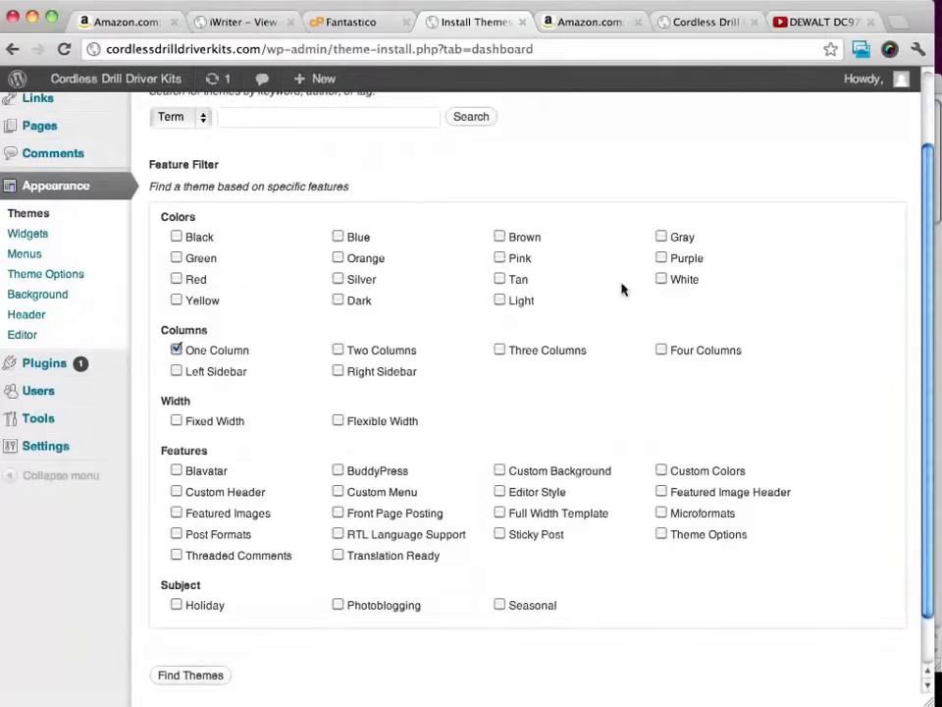
{"action": "left_click", "coordinate": [661, 280]}
{"action": "left_click", "coordinate": [500, 300]}
{"action": "scroll", "coordinate": [730, 315], "scroll_direction": "down", "scroll_amount": 1}
{"action": "scroll", "coordinate": [727, 314], "scroll_direction": "down", "scroll_amount": 2}
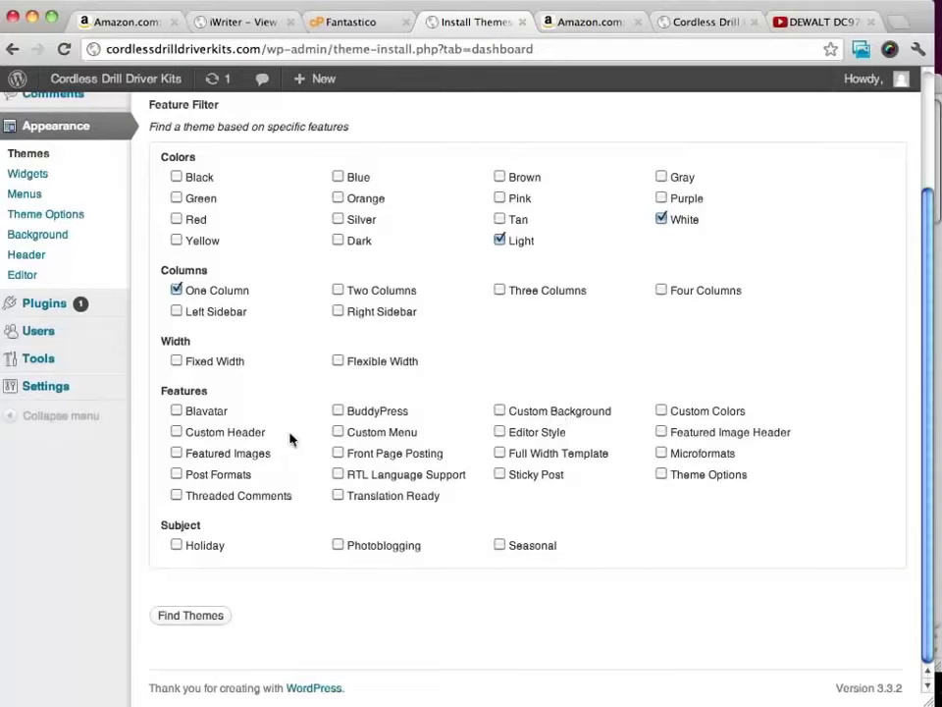
Step: Run Find Themes and scroll through the 48 white, light, one-column results
{"action": "left_click", "coordinate": [183, 617]}
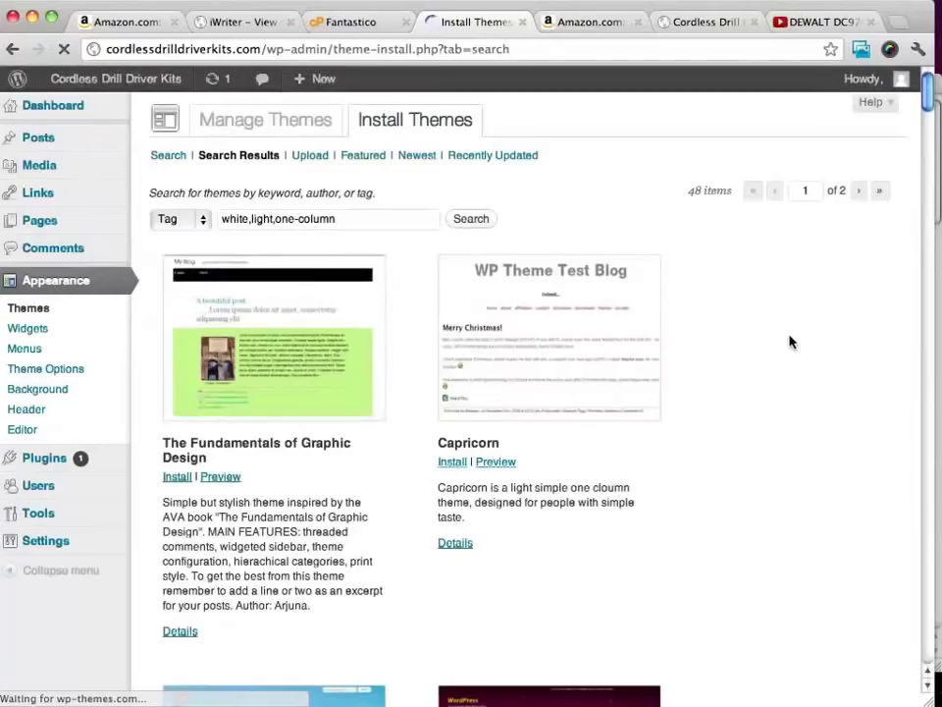
{"action": "scroll", "coordinate": [741, 311], "scroll_direction": "down", "scroll_amount": 4}
{"action": "scroll", "coordinate": [741, 311], "scroll_direction": "down", "scroll_amount": 5}
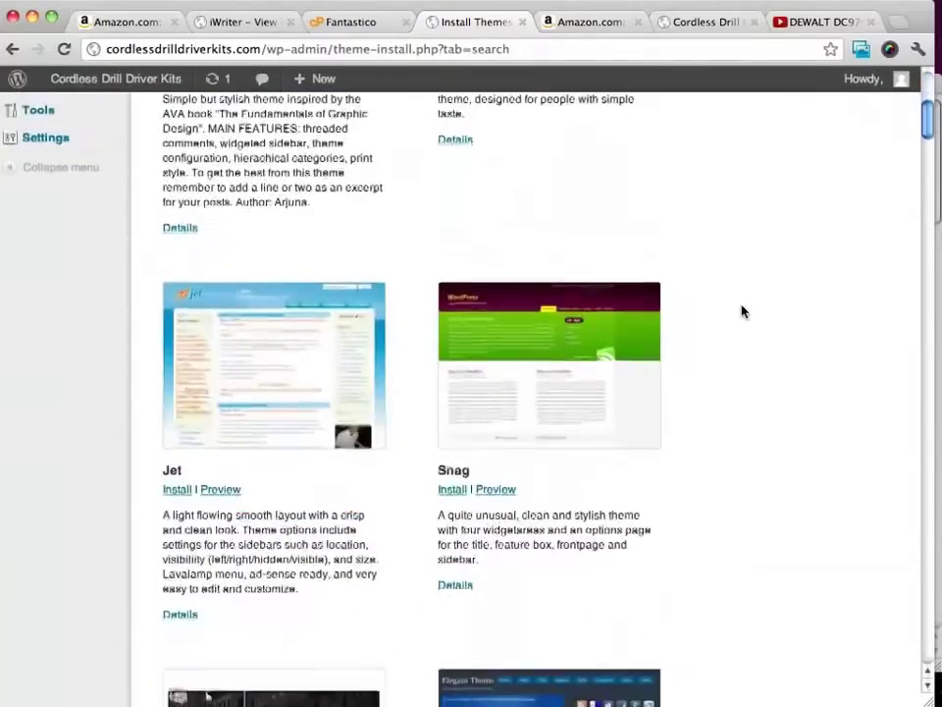
{"action": "scroll", "coordinate": [741, 311], "scroll_direction": "down", "scroll_amount": 3}
{"action": "scroll", "coordinate": [741, 311], "scroll_direction": "down", "scroll_amount": 4}
{"action": "scroll", "coordinate": [741, 311], "scroll_direction": "down", "scroll_amount": 3}
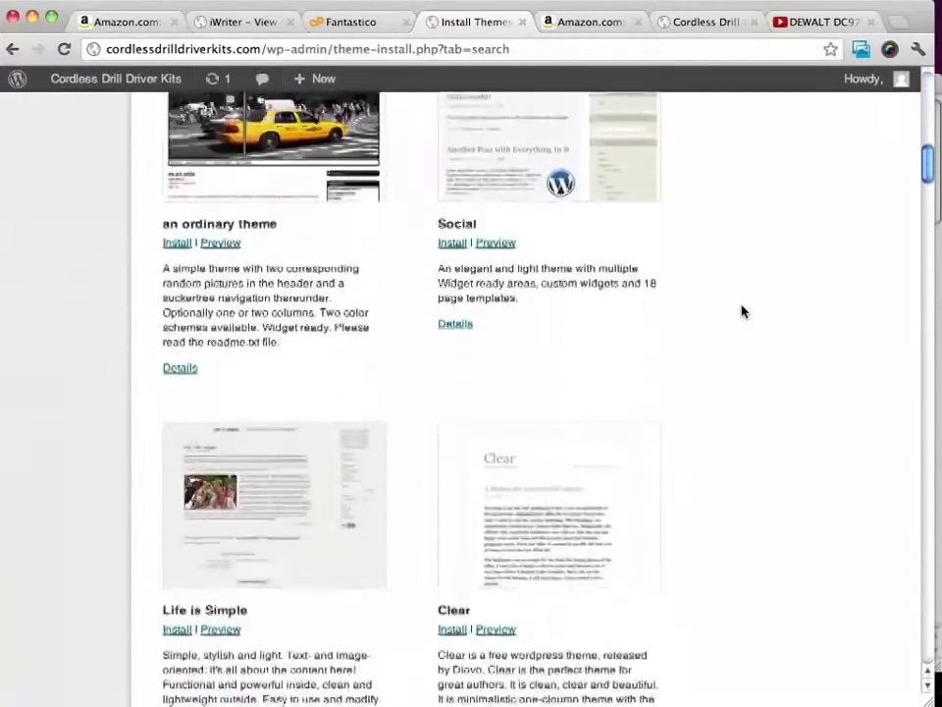
{"action": "scroll", "coordinate": [741, 311], "scroll_direction": "down", "scroll_amount": 1}
{"action": "scroll", "coordinate": [741, 311], "scroll_direction": "down", "scroll_amount": 4}
{"action": "scroll", "coordinate": [741, 311], "scroll_direction": "down", "scroll_amount": 2}
{"action": "scroll", "coordinate": [741, 311], "scroll_direction": "down", "scroll_amount": 5}
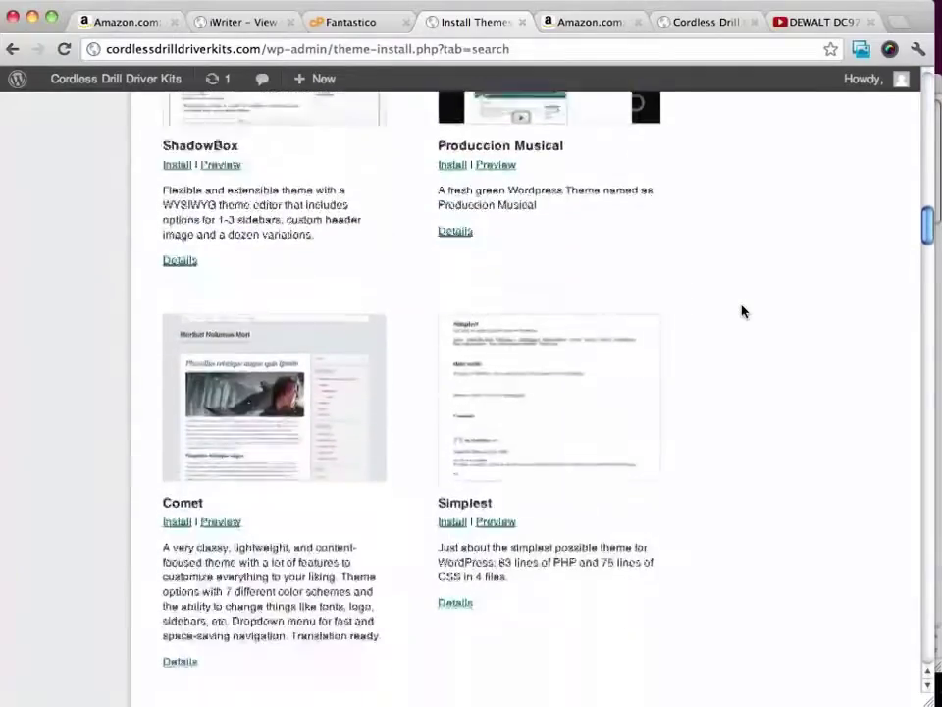
{"action": "scroll", "coordinate": [741, 311], "scroll_direction": "down", "scroll_amount": 2}
{"action": "scroll", "coordinate": [741, 311], "scroll_direction": "down", "scroll_amount": 1}
{"action": "scroll", "coordinate": [741, 311], "scroll_direction": "down", "scroll_amount": 1}
{"action": "scroll", "coordinate": [741, 311], "scroll_direction": "down", "scroll_amount": 5}
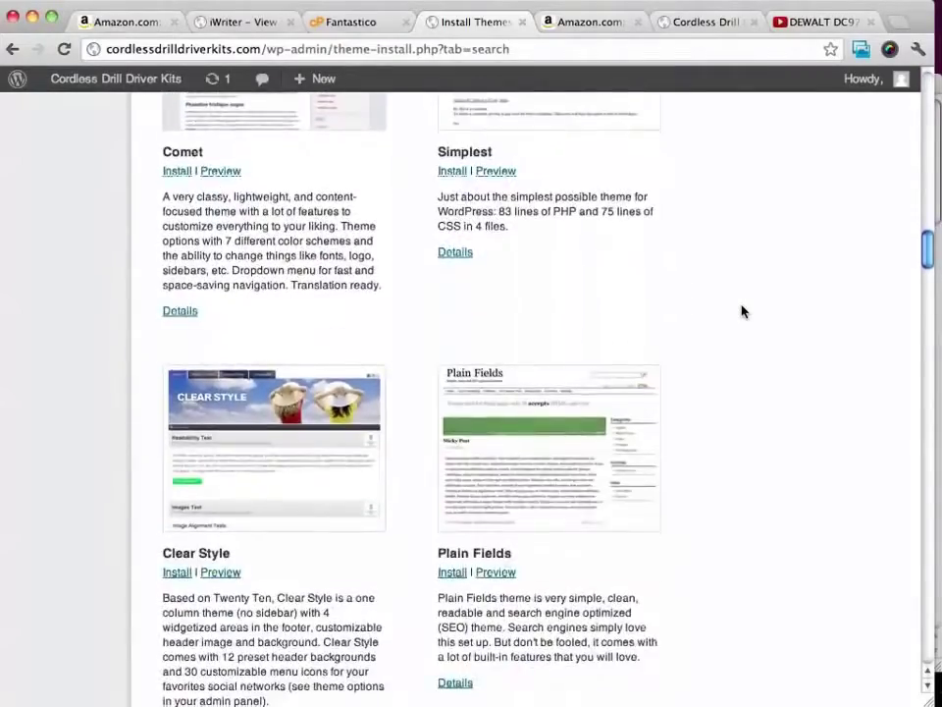
{"action": "scroll", "coordinate": [741, 311], "scroll_direction": "down", "scroll_amount": 4}
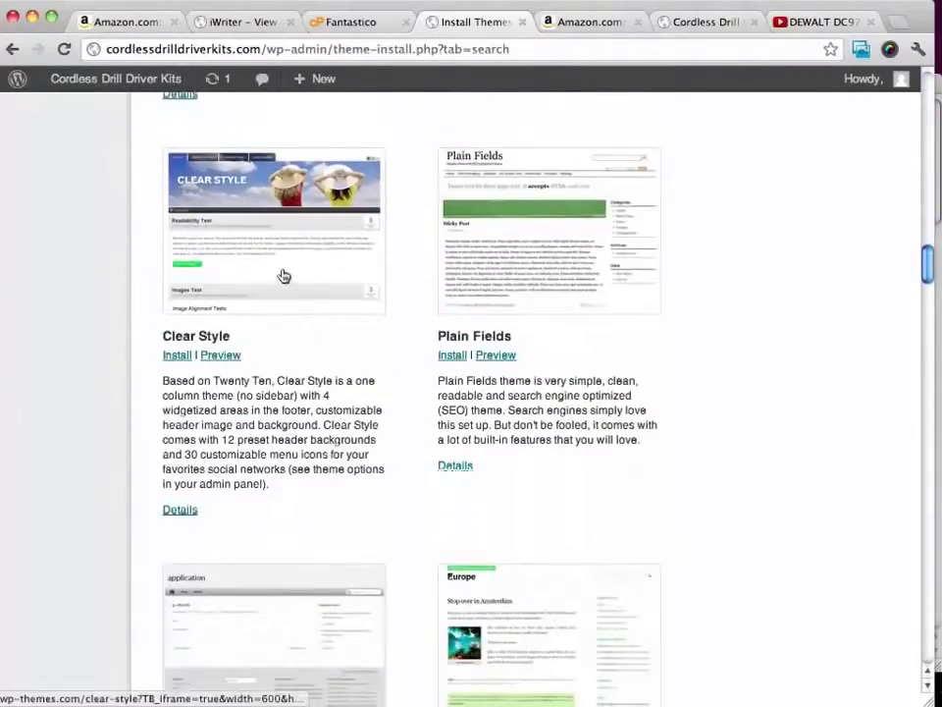
{"action": "scroll", "coordinate": [661, 307], "scroll_direction": "down", "scroll_amount": 9}
{"action": "scroll", "coordinate": [660, 307], "scroll_direction": "up", "scroll_amount": 10}
{"action": "scroll", "coordinate": [660, 308], "scroll_direction": "up", "scroll_amount": 8}
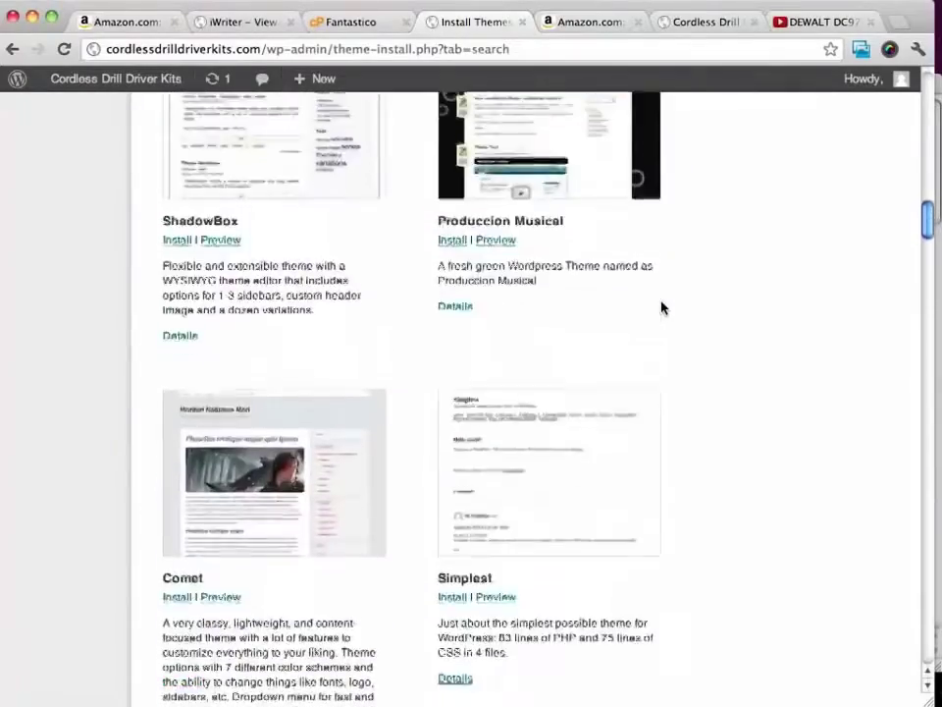
{"action": "scroll", "coordinate": [661, 307], "scroll_direction": "up", "scroll_amount": 5}
{"action": "scroll", "coordinate": [660, 307], "scroll_direction": "up", "scroll_amount": 2}
{"action": "scroll", "coordinate": [511, 250], "scroll_direction": "up", "scroll_amount": 10}
{"action": "scroll", "coordinate": [511, 251], "scroll_direction": "up", "scroll_amount": 1}
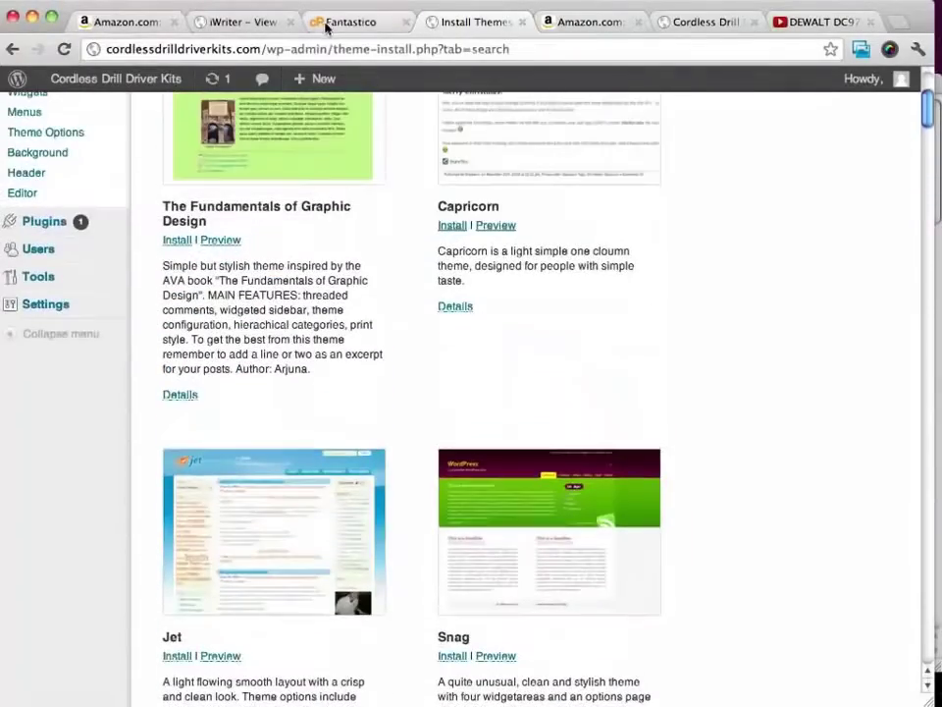
{"action": "scroll", "coordinate": [69, 297], "scroll_direction": "up", "scroll_amount": 5}
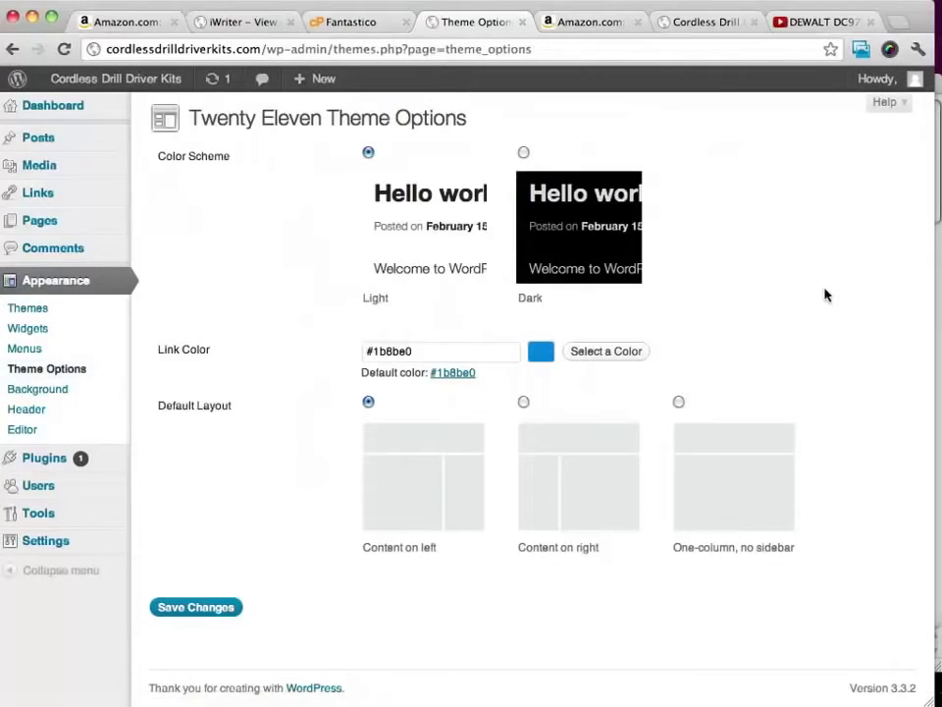
Step: Save the Dark colour scheme, then reload the live site to check its dark look
{"action": "left_click", "coordinate": [524, 154]}
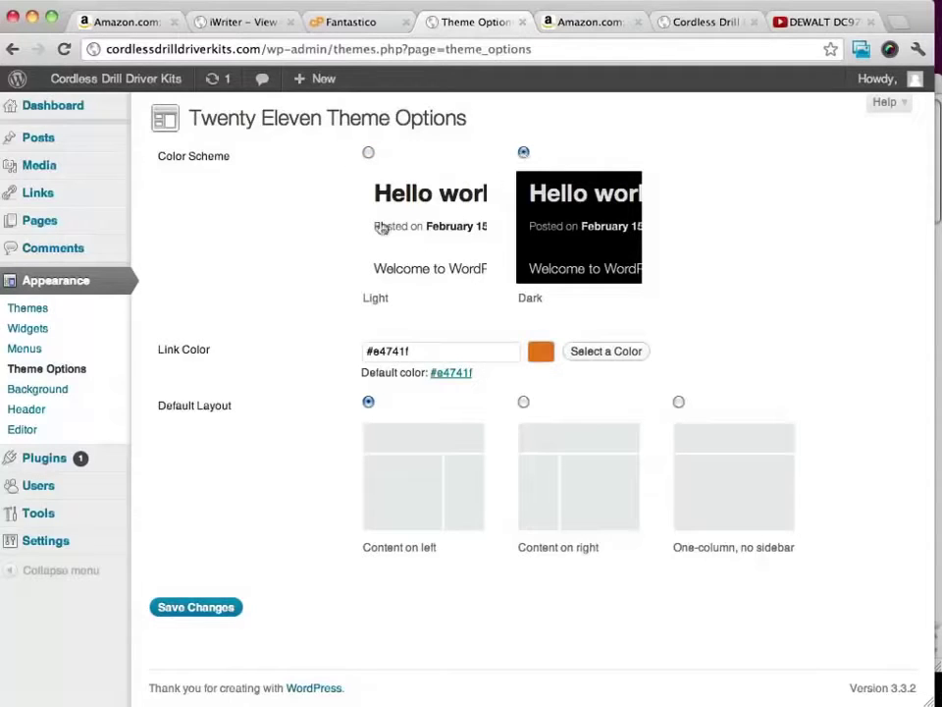
{"action": "left_click", "coordinate": [199, 608]}
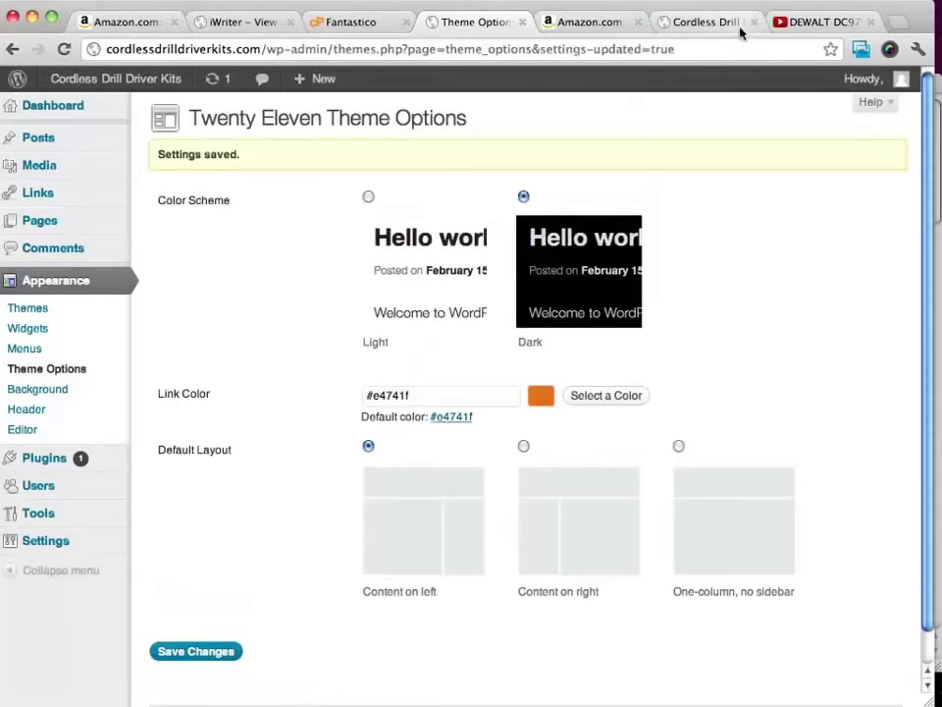
{"action": "left_click", "coordinate": [699, 24]}
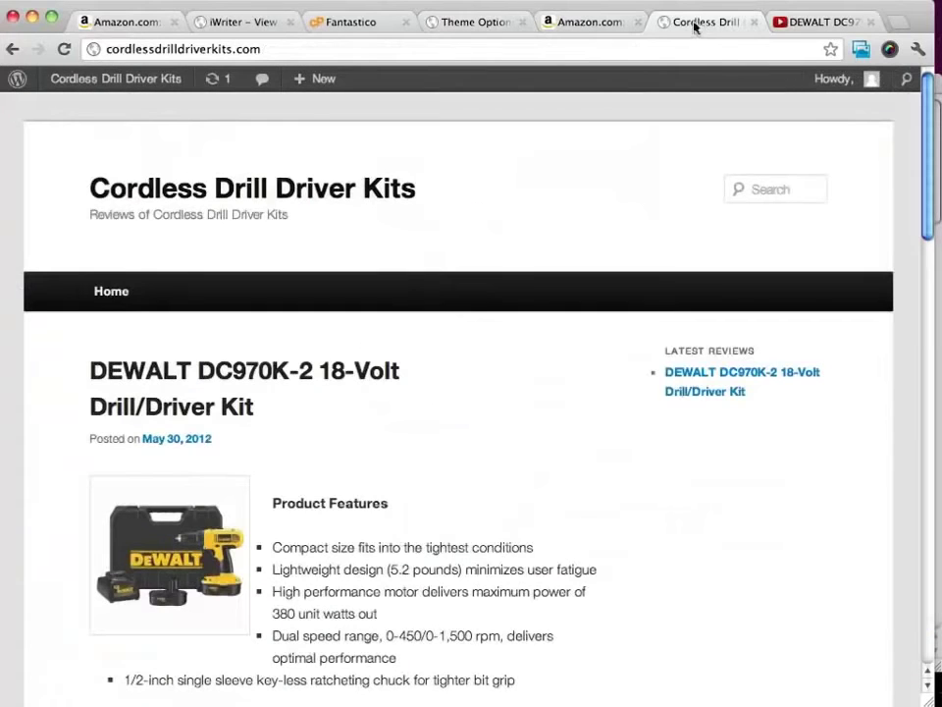
{"action": "left_click", "coordinate": [64, 49]}
{"action": "scroll", "coordinate": [642, 421], "scroll_direction": "down", "scroll_amount": 1}
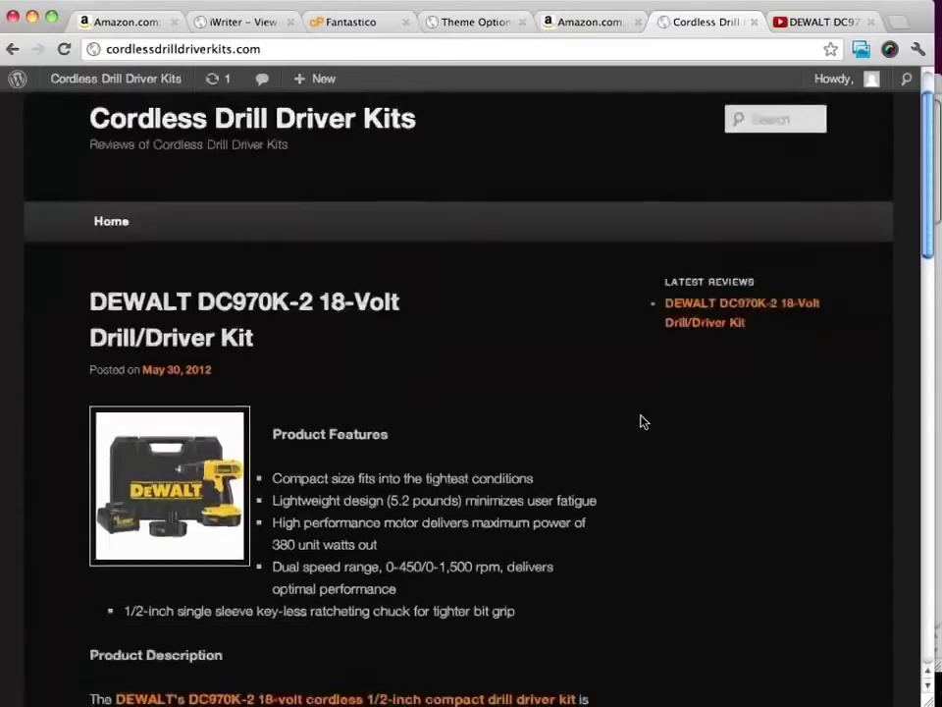
{"action": "scroll", "coordinate": [642, 421], "scroll_direction": "down", "scroll_amount": 5}
{"action": "scroll", "coordinate": [643, 421], "scroll_direction": "up", "scroll_amount": 6}
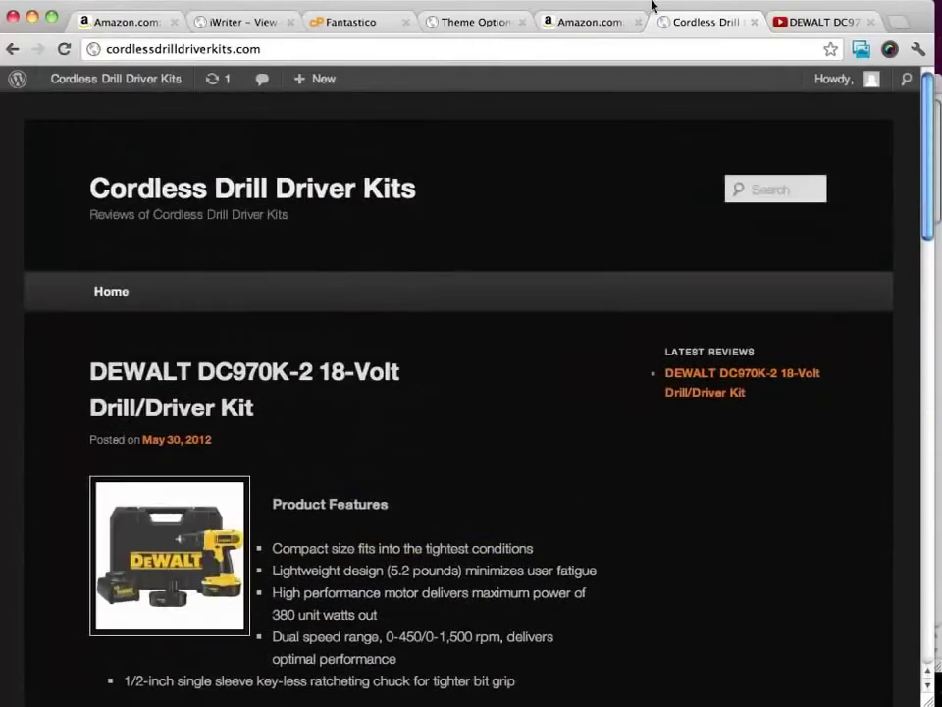
{"action": "left_click", "coordinate": [478, 21]}
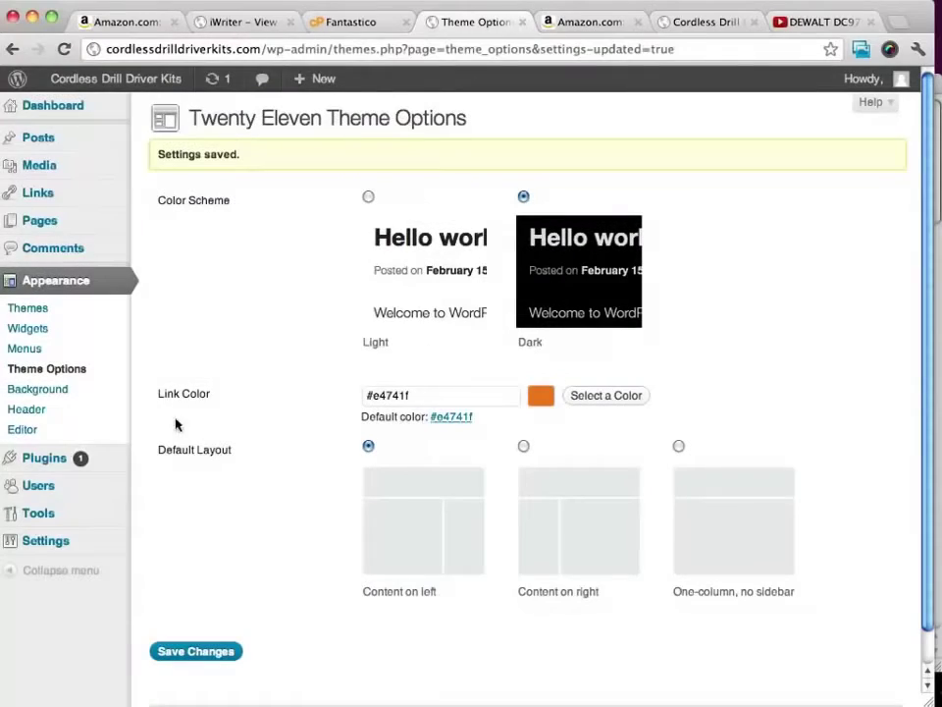
{"action": "scroll", "coordinate": [246, 412], "scroll_direction": "down", "scroll_amount": 1}
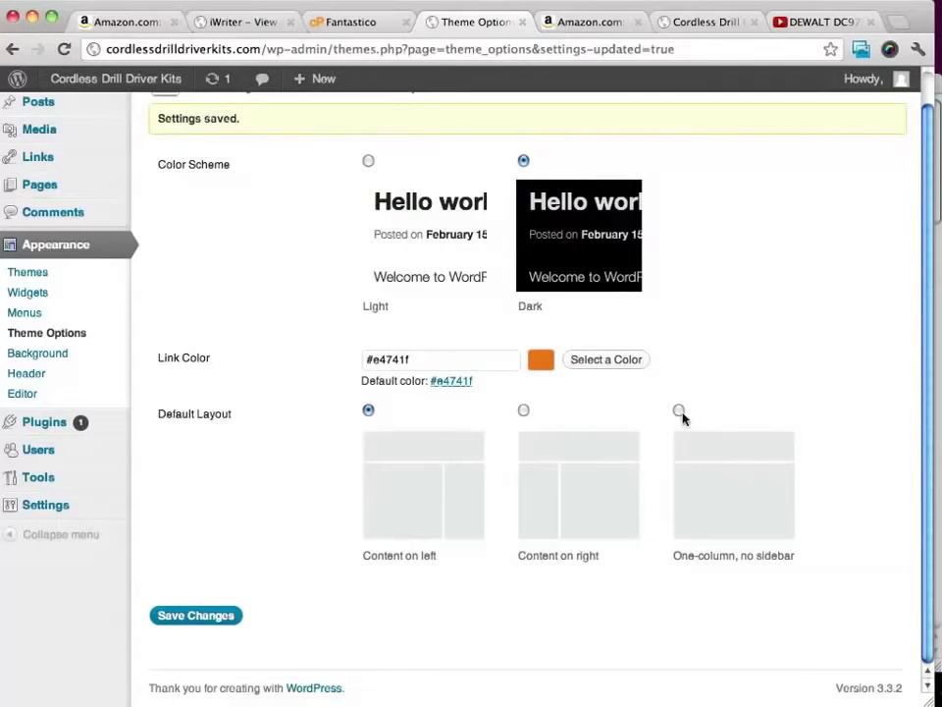
{"action": "left_click", "coordinate": [29, 295]}
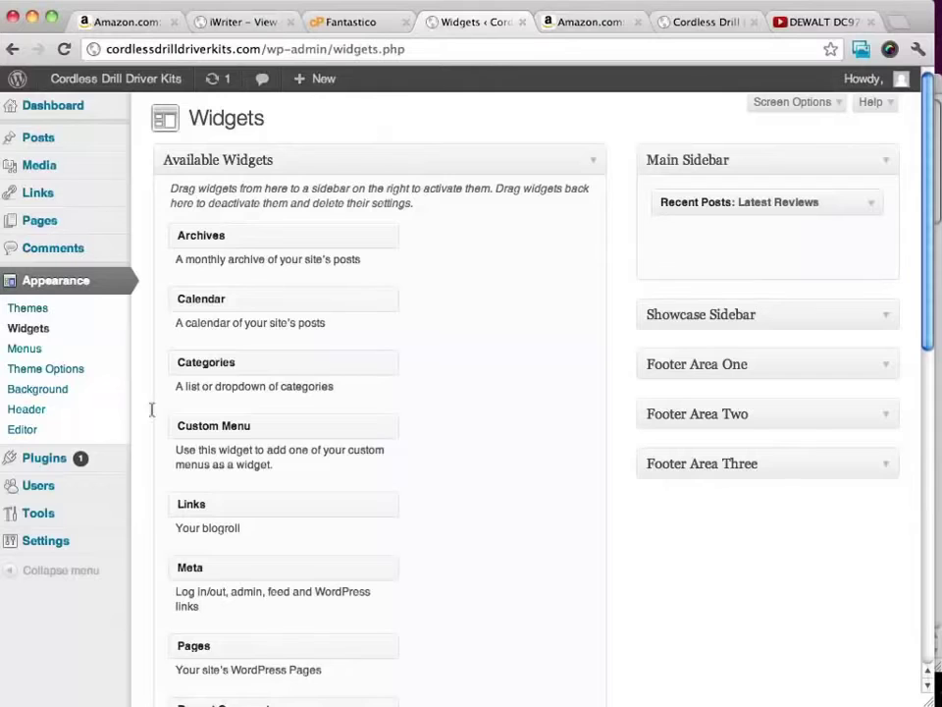
{"action": "left_click", "coordinate": [39, 370]}
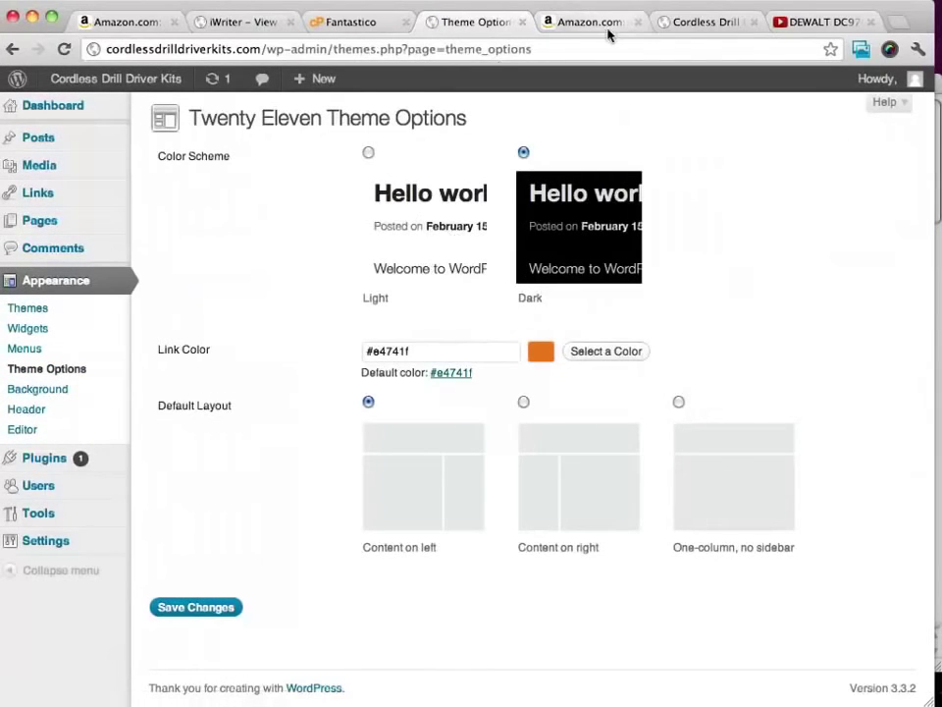
Step: Save the Light scheme with a darker blue #1b4be0 link colour
{"action": "left_click", "coordinate": [369, 153]}
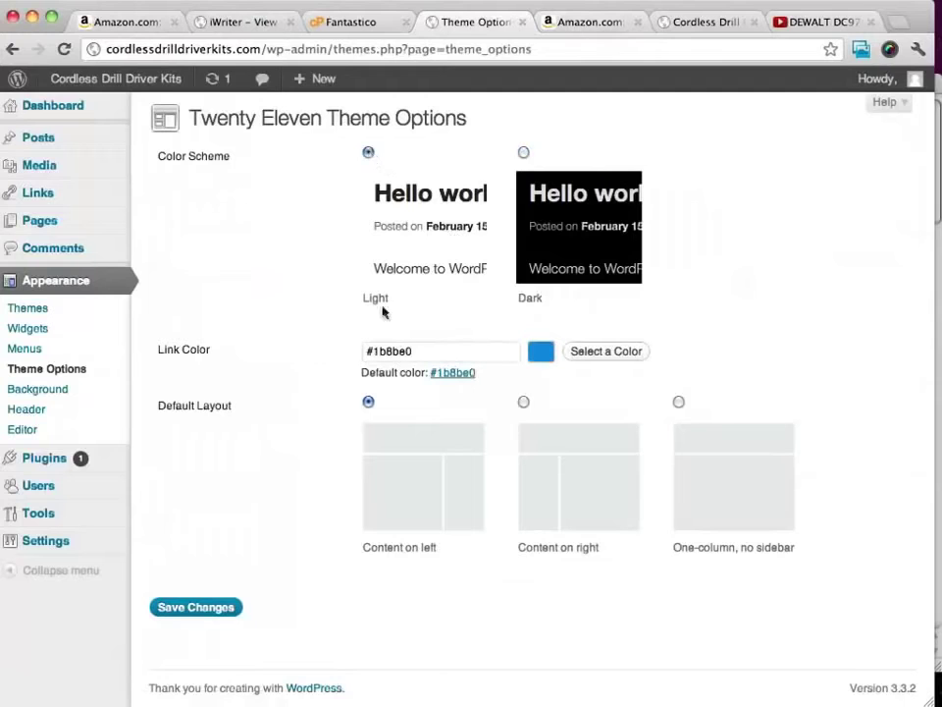
{"action": "left_click", "coordinate": [546, 354]}
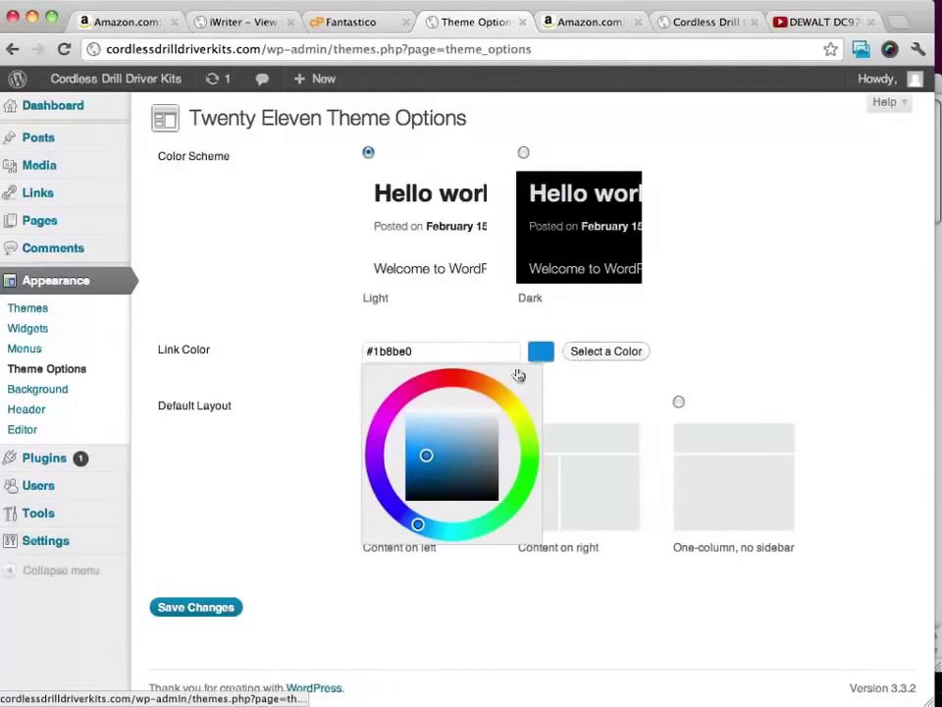
{"action": "left_click", "coordinate": [397, 511]}
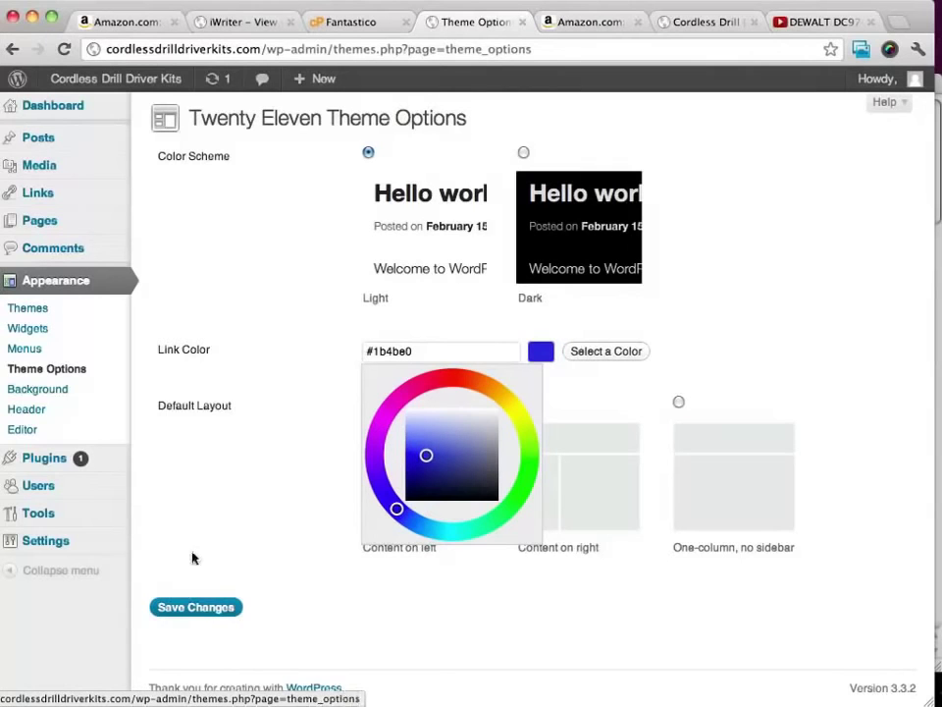
{"action": "left_click", "coordinate": [180, 608]}
Step: Reload the live site and scroll the DEWALT post to confirm the light scheme and blue links
{"action": "left_click", "coordinate": [687, 22]}
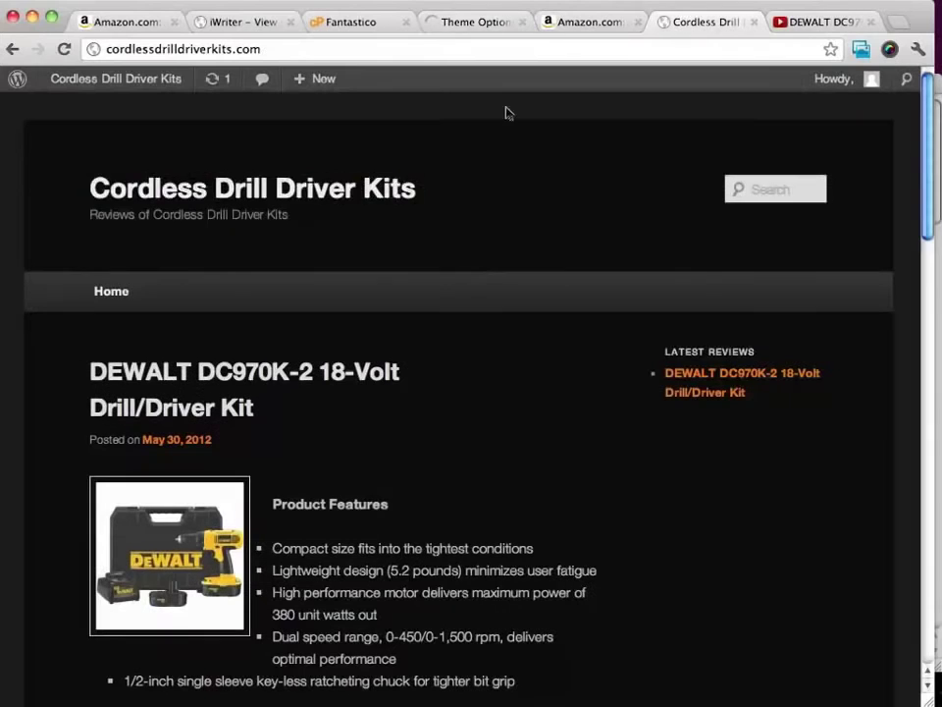
{"action": "mouse_move", "coordinate": [69, 78]}
{"action": "left_click", "coordinate": [65, 48]}
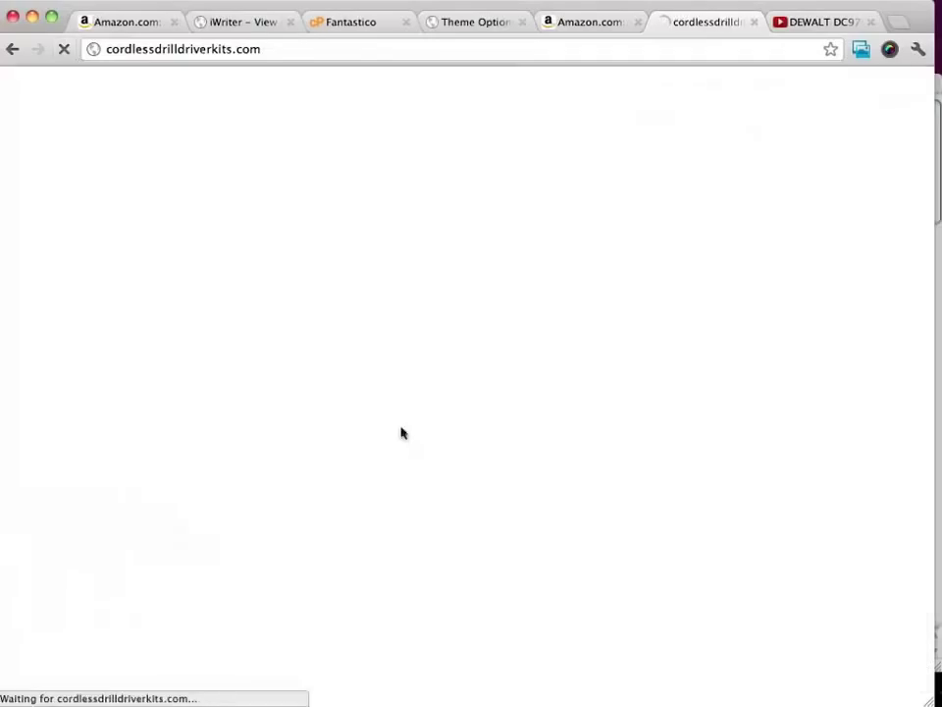
{"action": "scroll", "coordinate": [507, 364], "scroll_direction": "down", "scroll_amount": 2}
{"action": "scroll", "coordinate": [508, 364], "scroll_direction": "down", "scroll_amount": 3}
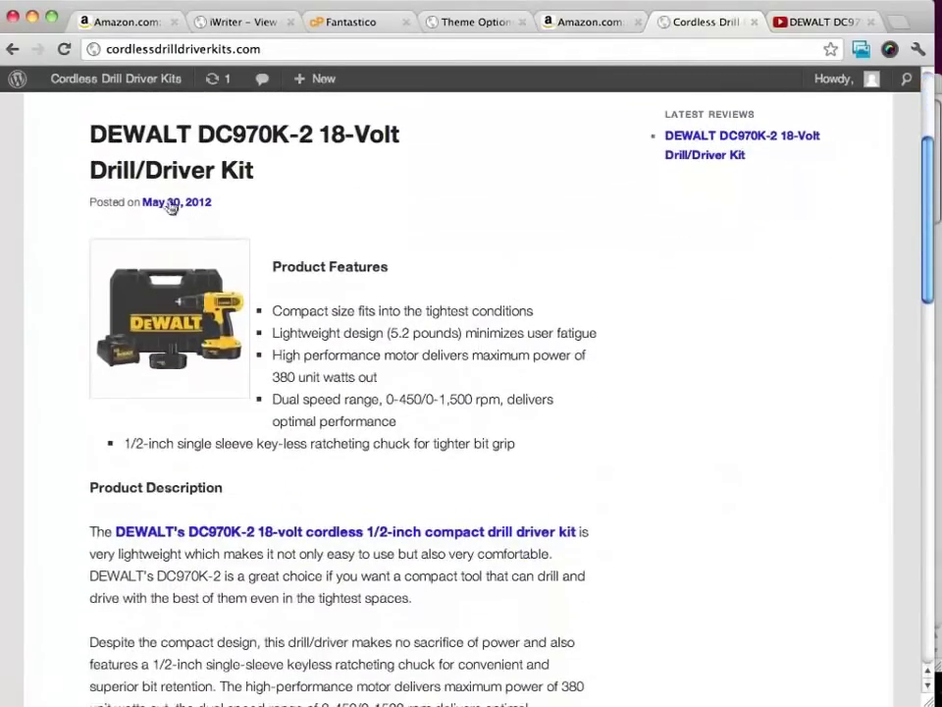
{"action": "scroll", "coordinate": [334, 503], "scroll_direction": "down", "scroll_amount": 3}
{"action": "scroll", "coordinate": [334, 502], "scroll_direction": "down", "scroll_amount": 5}
{"action": "scroll", "coordinate": [333, 503], "scroll_direction": "up", "scroll_amount": 12}
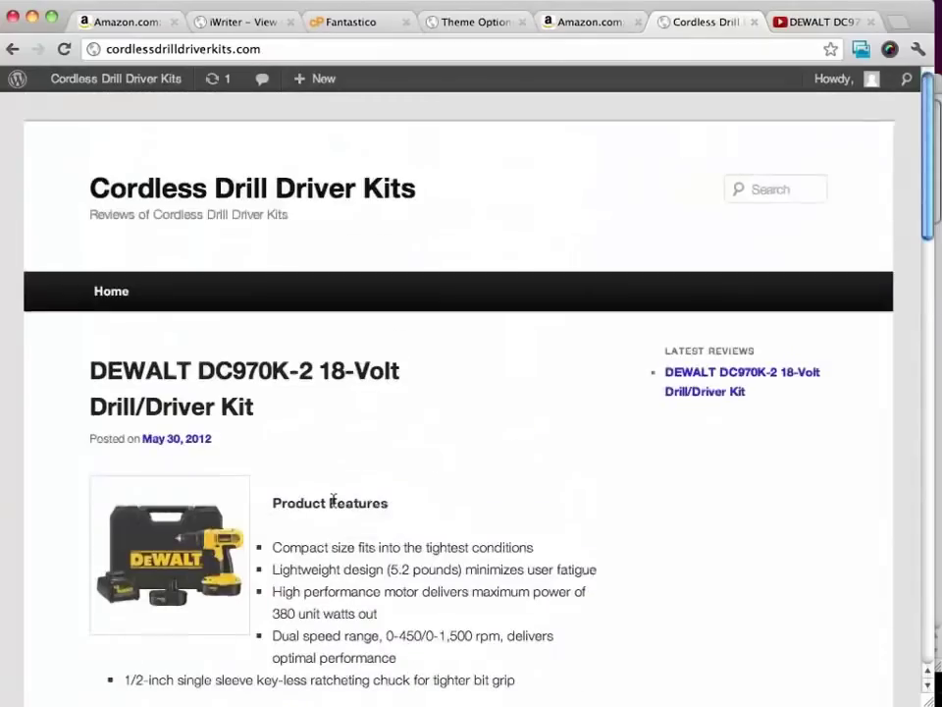